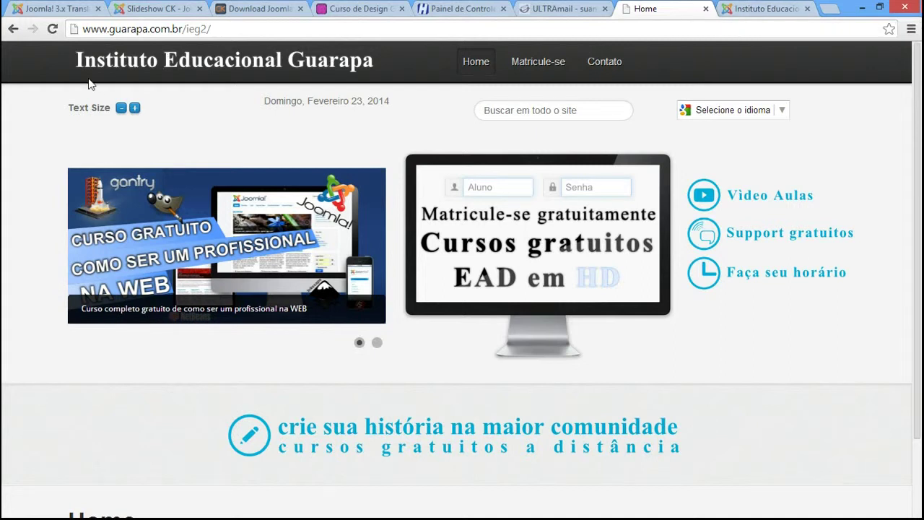
Step: Open the Gantry - Default template style for editing in the Joomla administrator and switch off its logo display
key("ctrl+Tab")
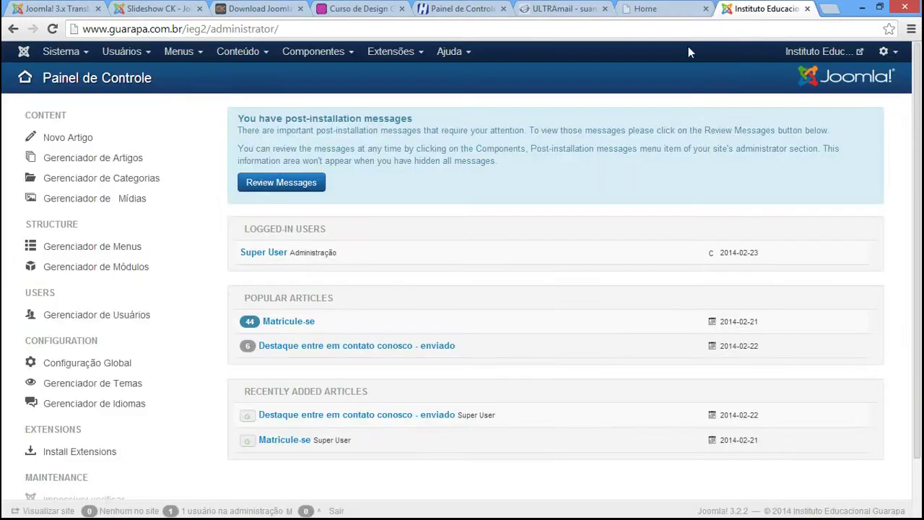
left_click(393, 52)
left_click(421, 150)
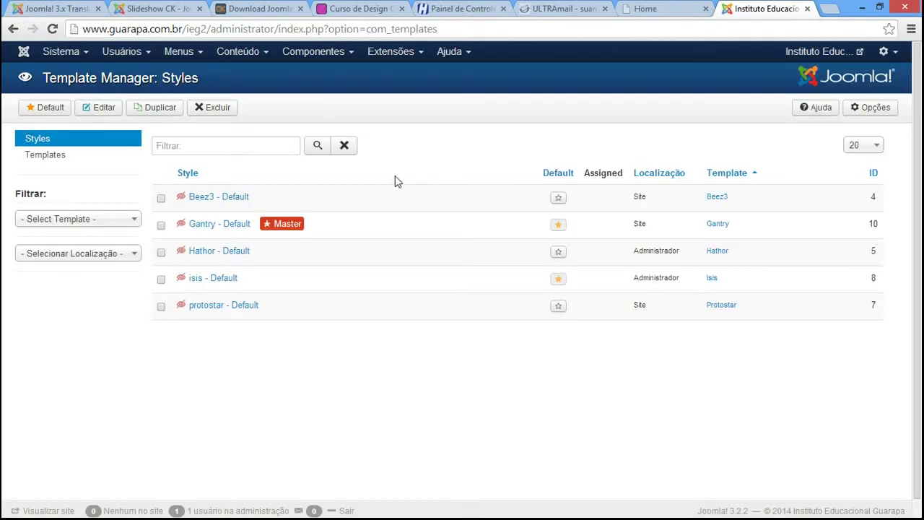
left_click(205, 227)
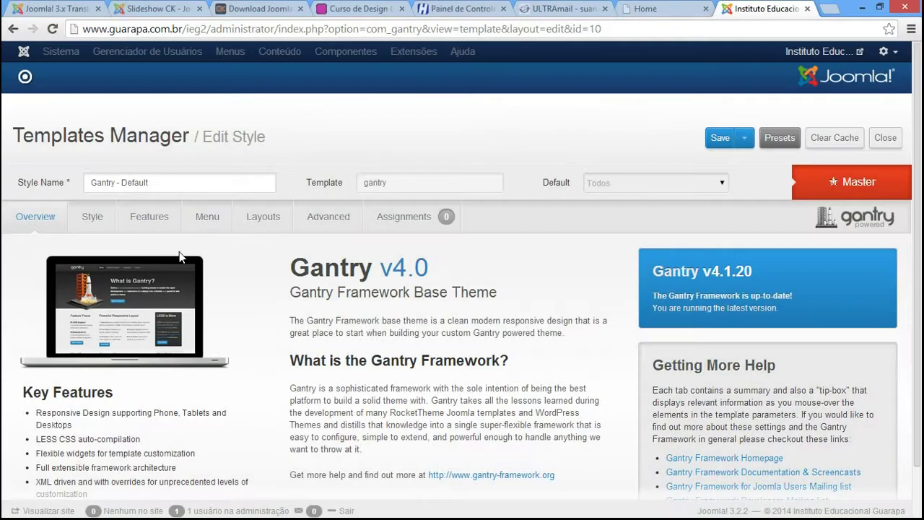
left_click(91, 215)
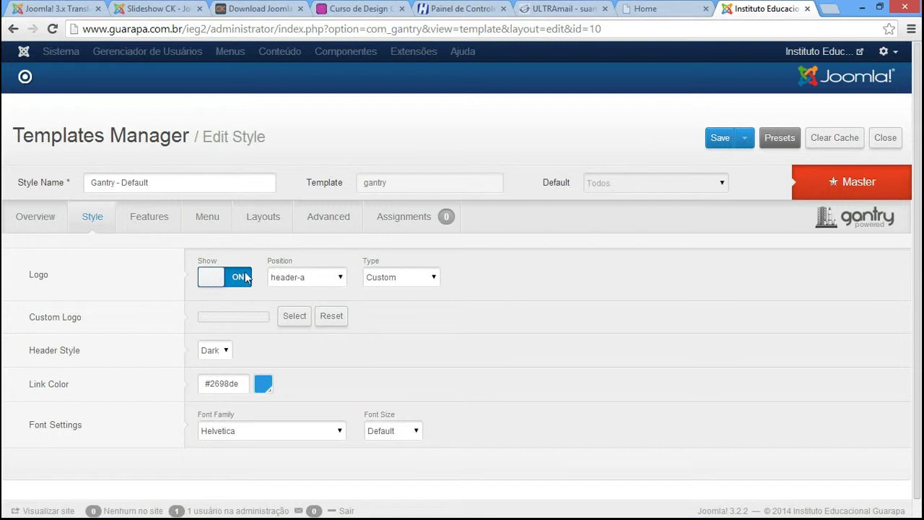
left_click(234, 280)
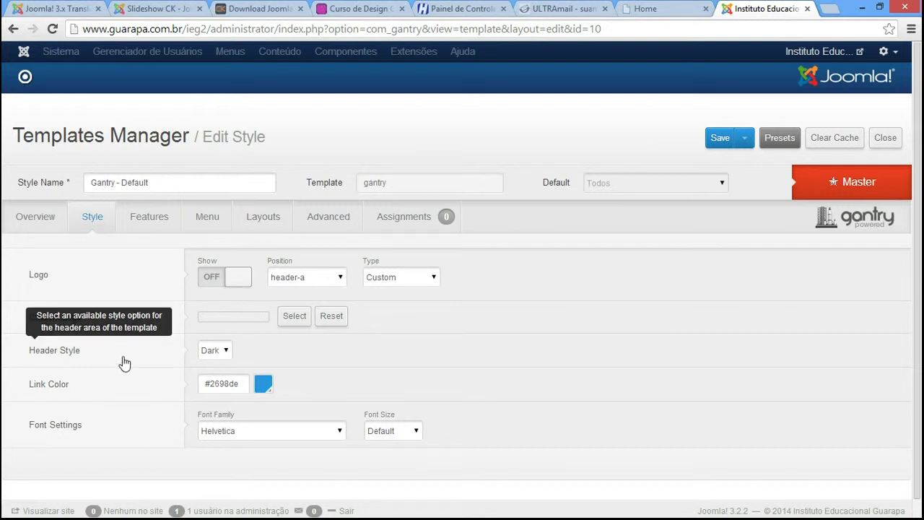
Step: Switch off the Gantry template's menu control display and save the template settings
left_click(202, 231)
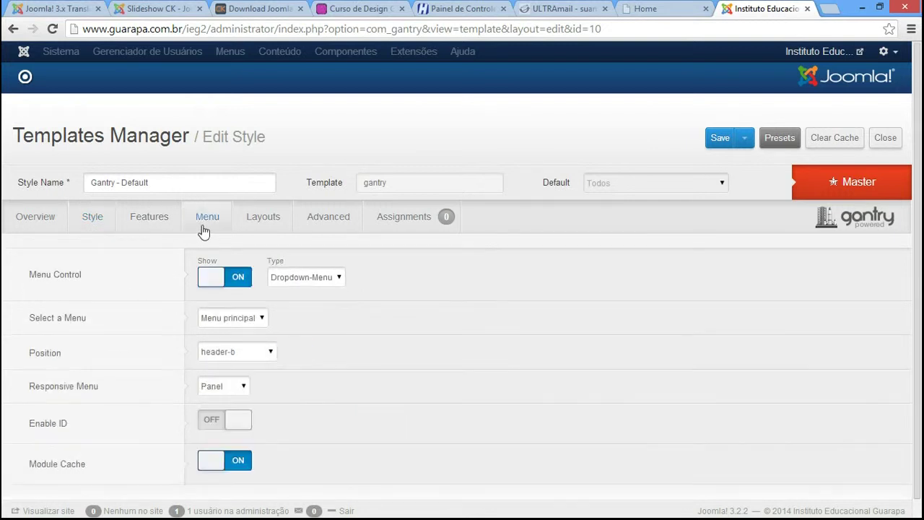
left_click(241, 277)
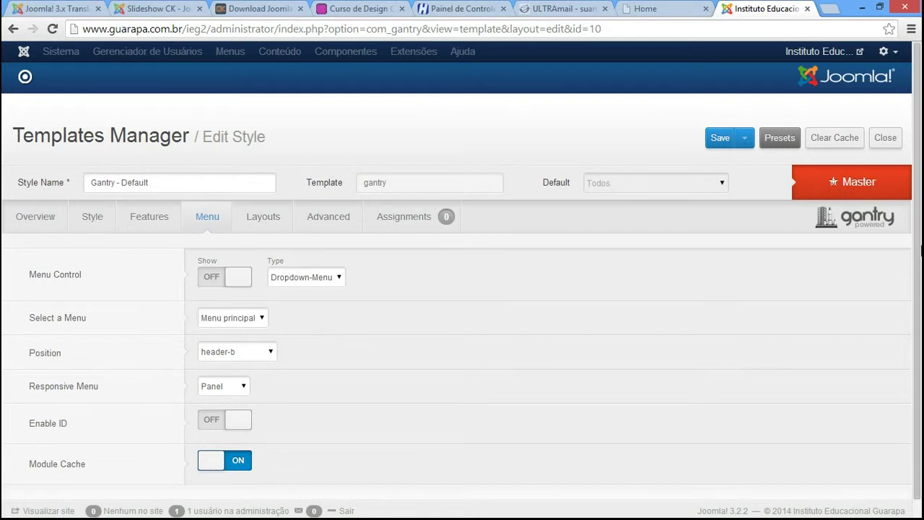
scroll(920, 249, "down", 1)
scroll(920, 249, "up", 1)
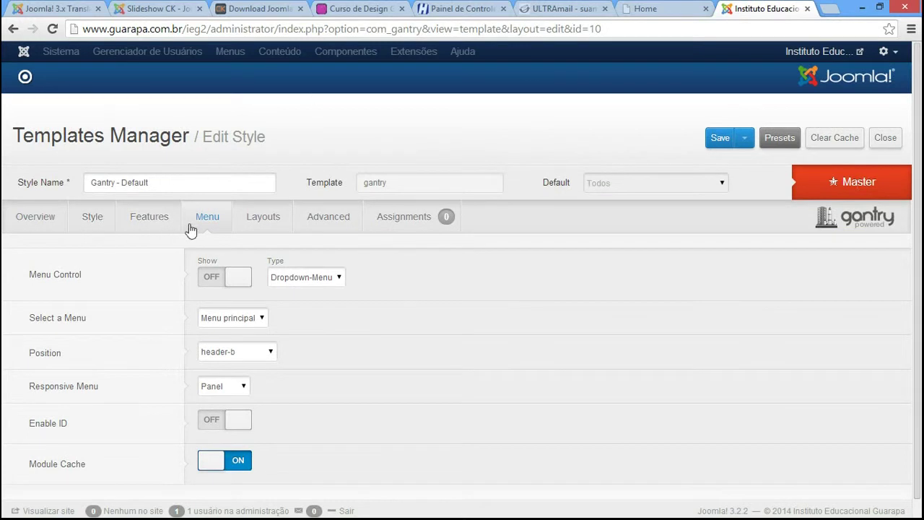
left_click(722, 138)
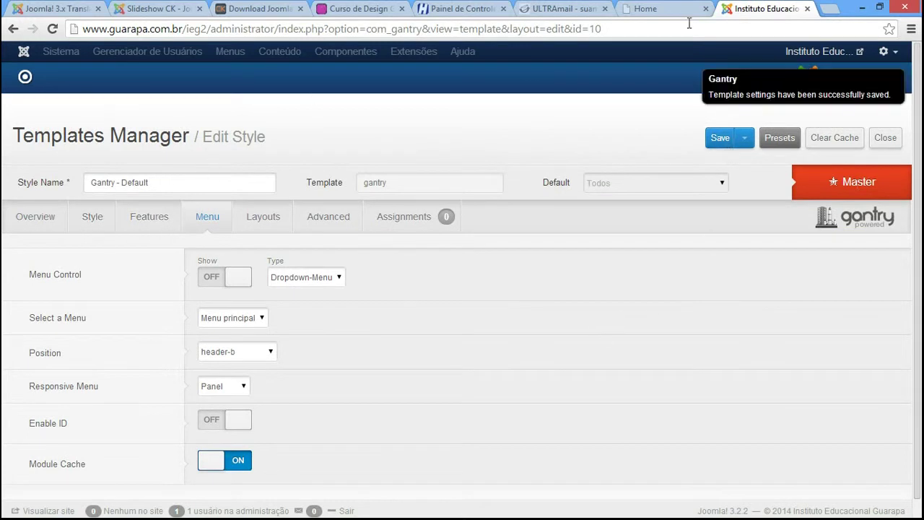
Step: Reload the site's home page to check the header area, and return to the administrator
left_click(661, 9)
left_click(52, 29)
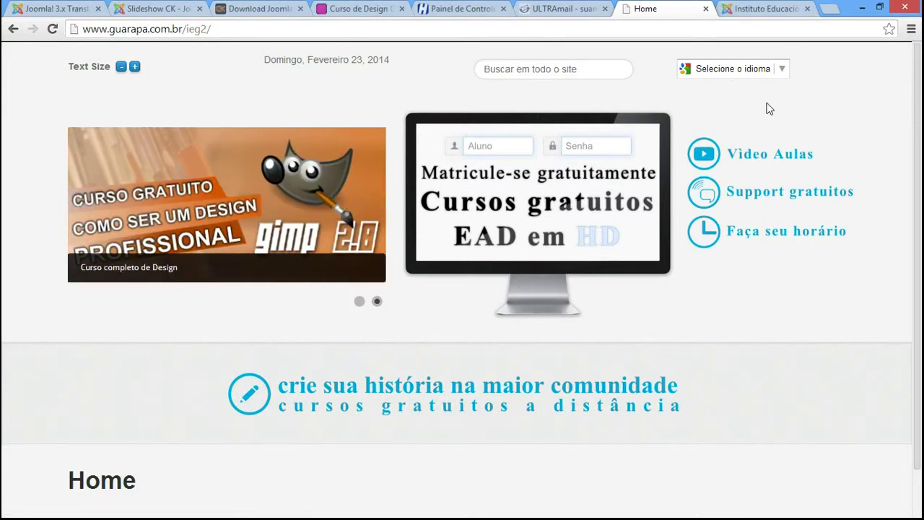
left_click(756, 8)
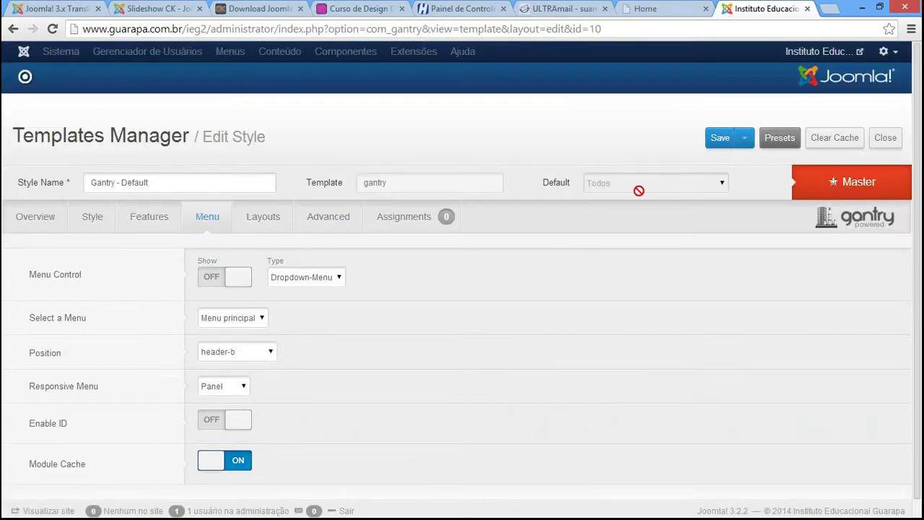
Step: Close the template style and open the module manager
left_click(889, 142)
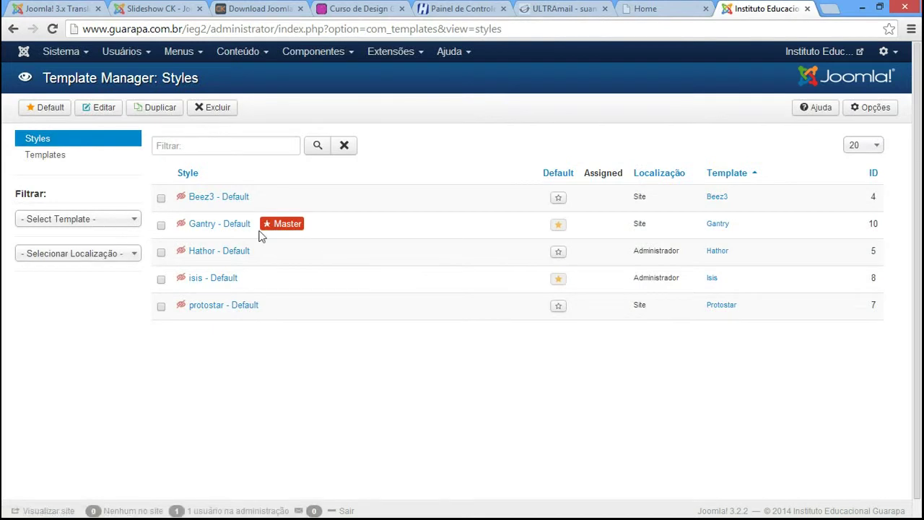
left_click(406, 56)
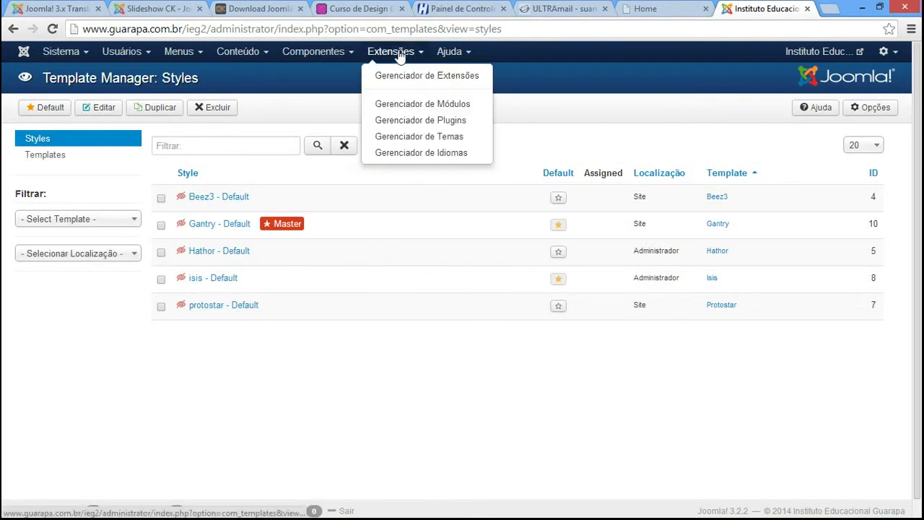
left_click(413, 108)
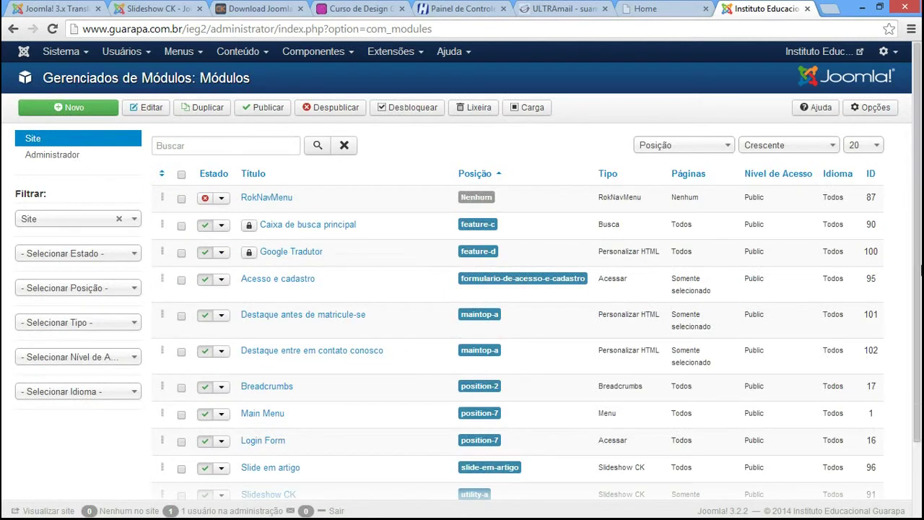
Step: Send the RokNavMenu, Breadcrumbs, Main Menu and Login Form modules to the trash
left_click_drag(919, 217, 919, 283)
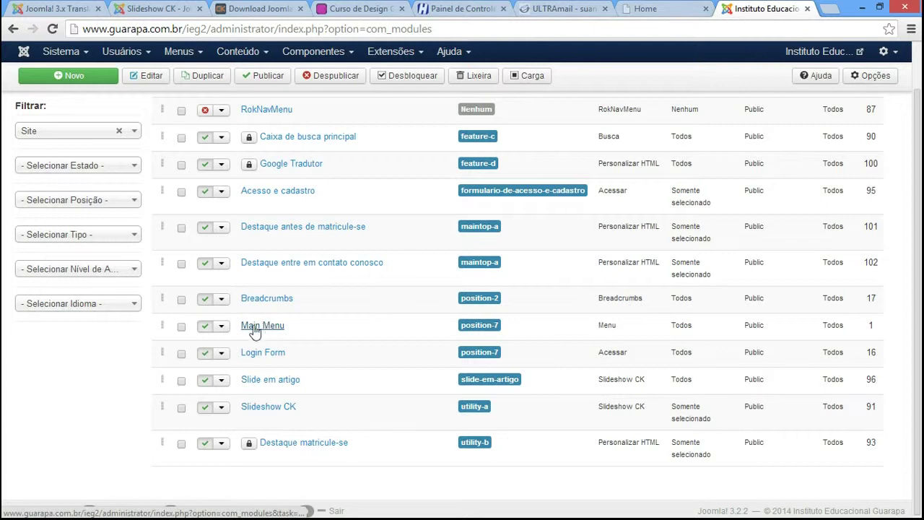
left_click(182, 328)
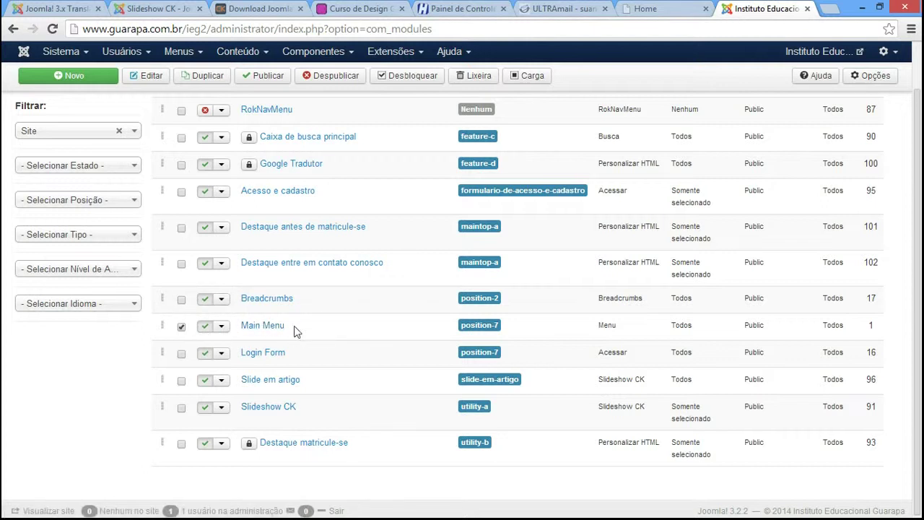
left_click(181, 354)
left_click(180, 303)
left_click_drag(175, 365, 191, 303)
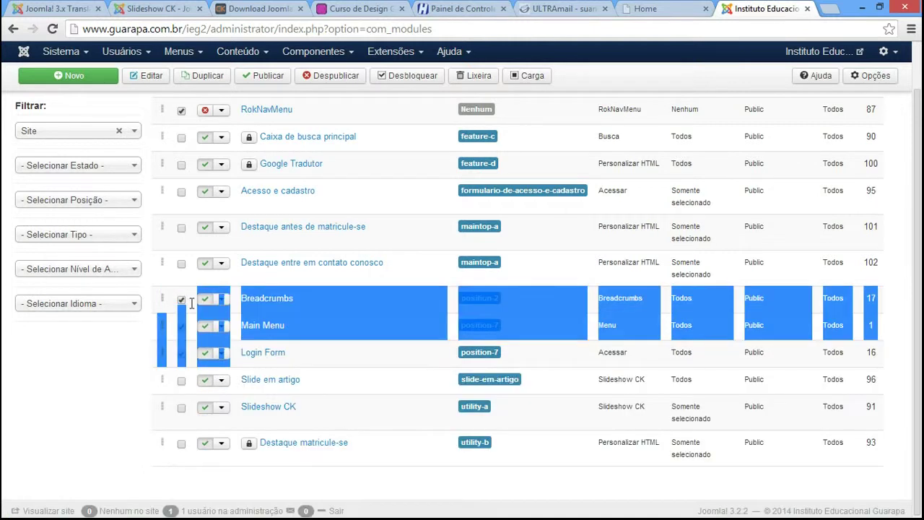
left_click(304, 359)
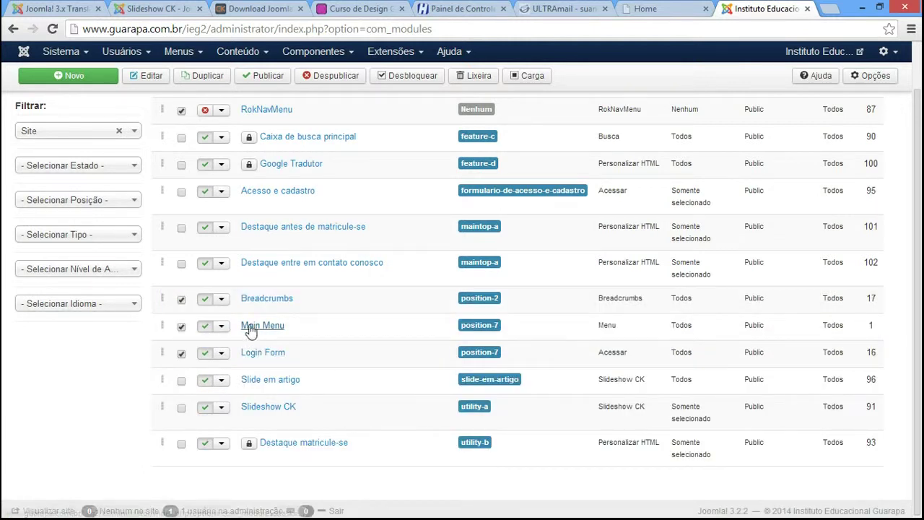
scroll(722, 204, "up", 3)
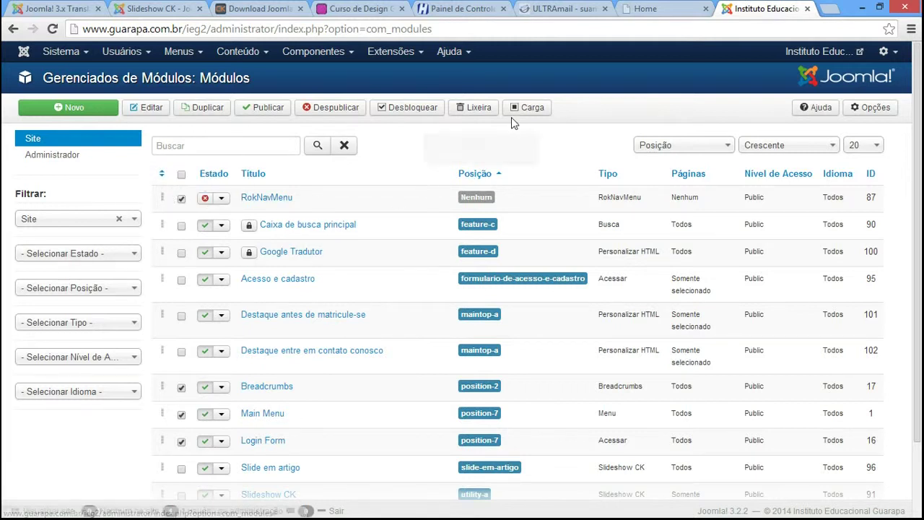
left_click(490, 114)
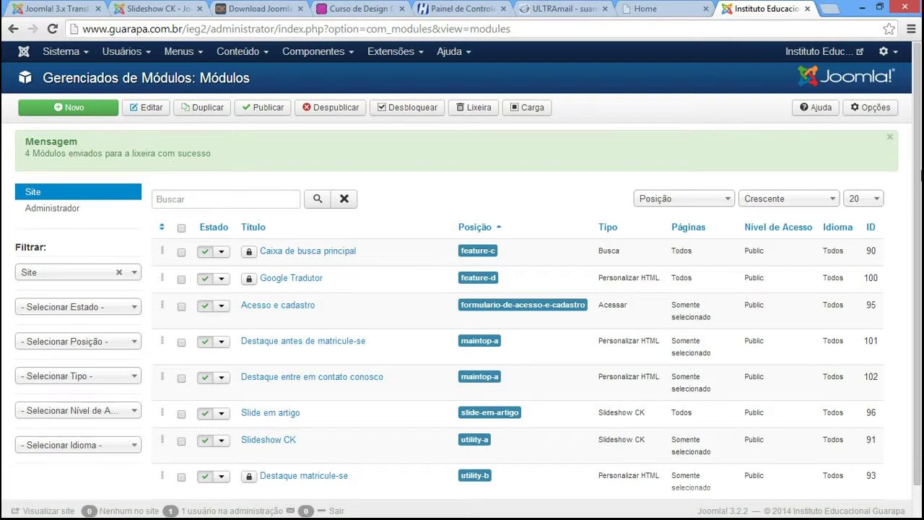
Step: Filter the module list by the Lixeira state and permanently delete all the trashed modules
scroll(675, 211, "down", 2)
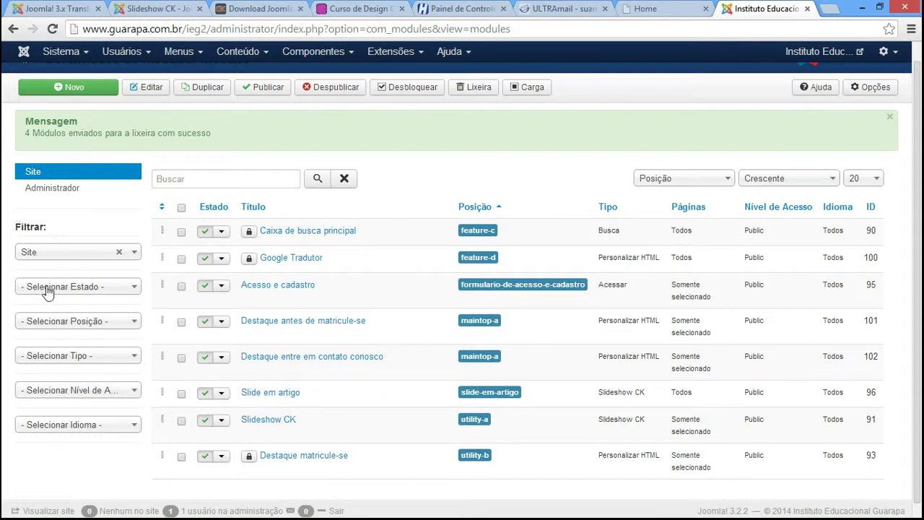
left_click(81, 257)
left_click(78, 256)
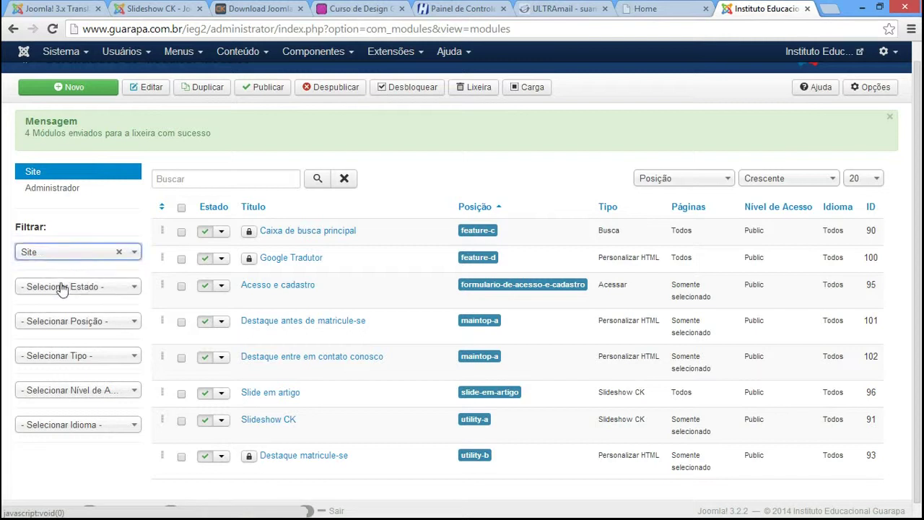
left_click(62, 289)
left_click(62, 289)
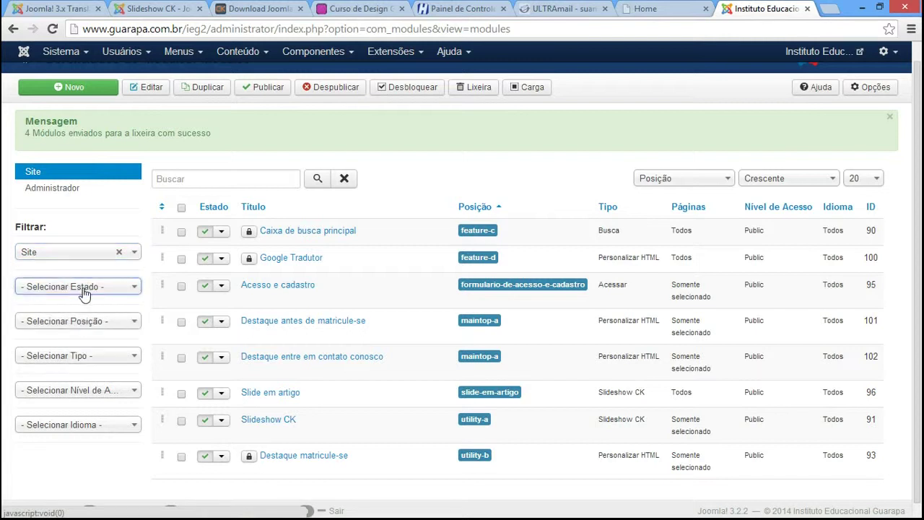
left_click(83, 288)
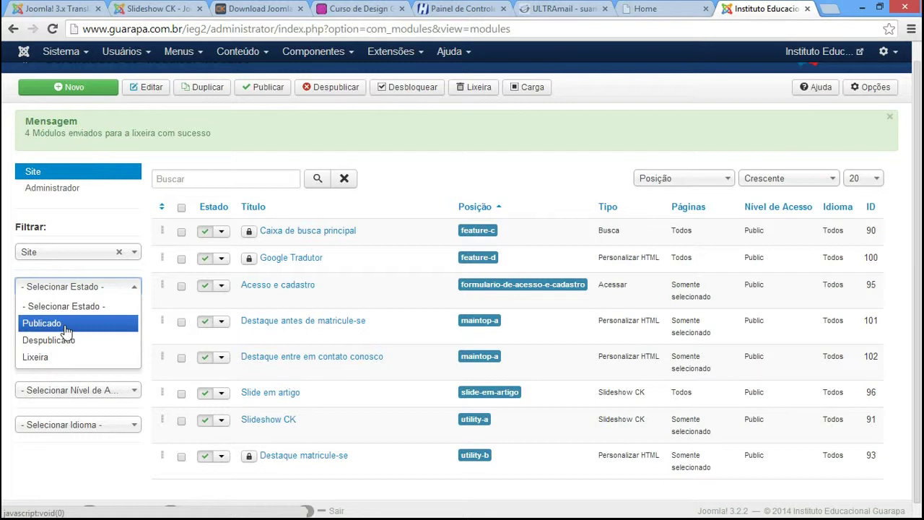
left_click(65, 357)
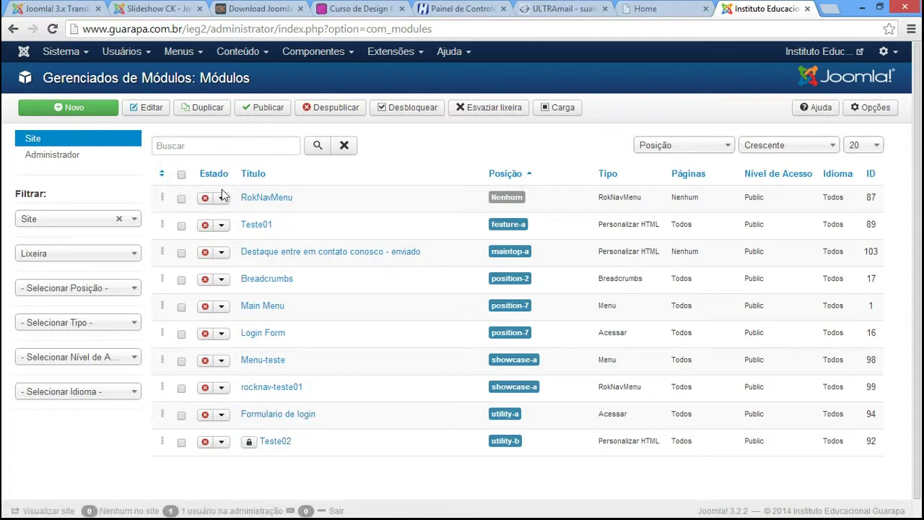
left_click(181, 174)
left_click(487, 112)
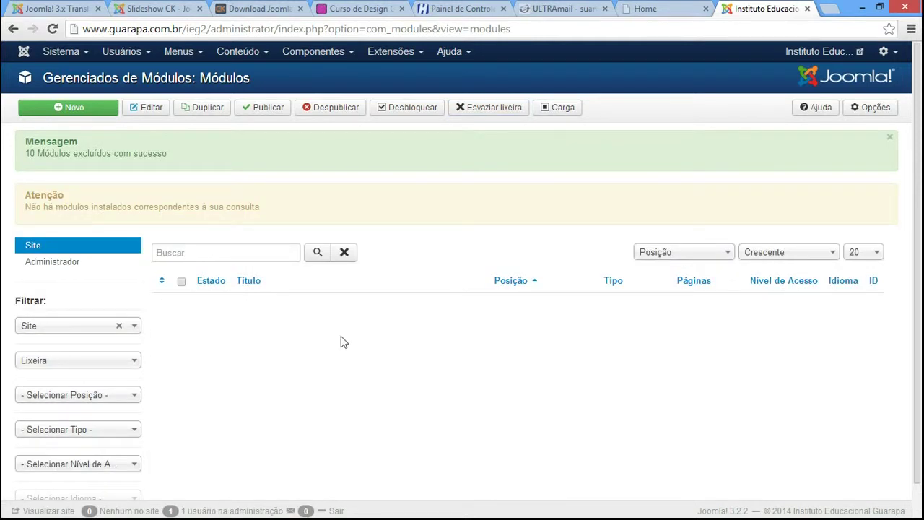
Step: Reset the module list's state filter to the unfiltered "- Selecionar Estado -" option
left_click(131, 367)
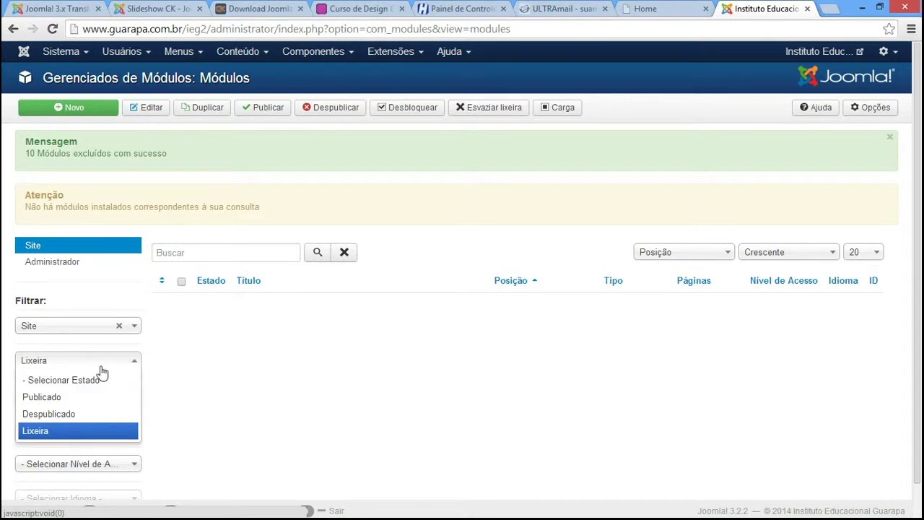
left_click(52, 380)
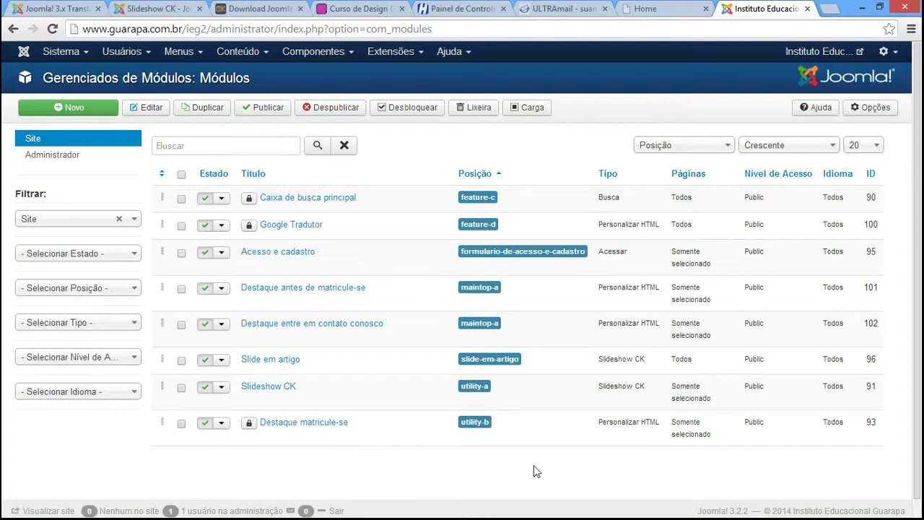
left_click_drag(597, 431, 666, 427)
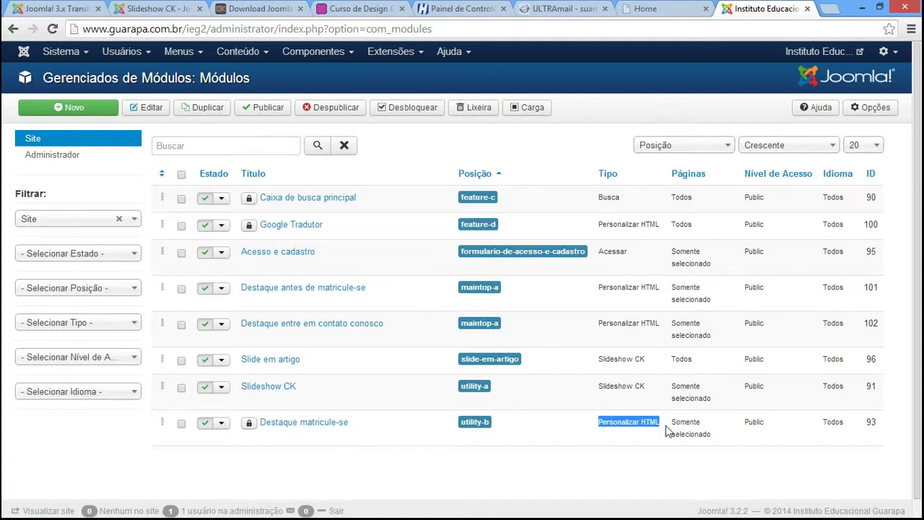
left_click(550, 465)
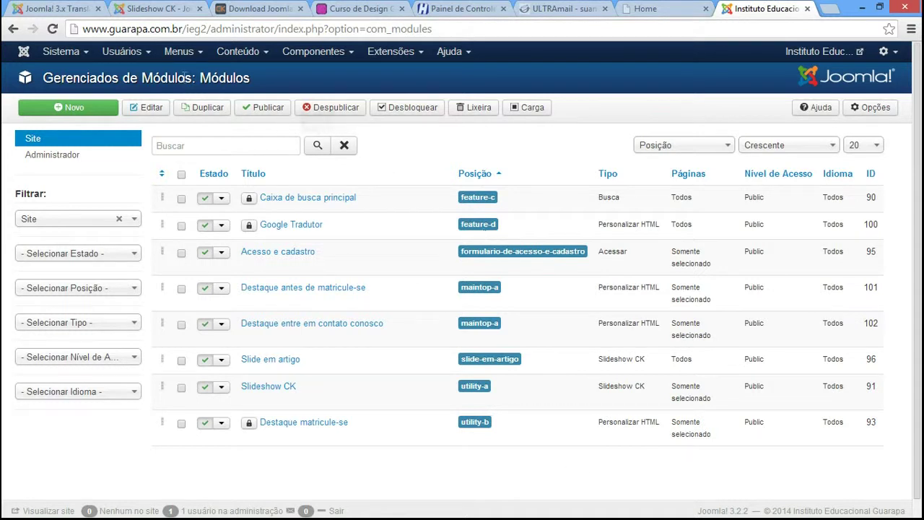
Step: Start a new Personalizar HTML module, title it Logo and set its title to Ocultar
left_click(71, 109)
left_click_drag(915, 220, 915, 372)
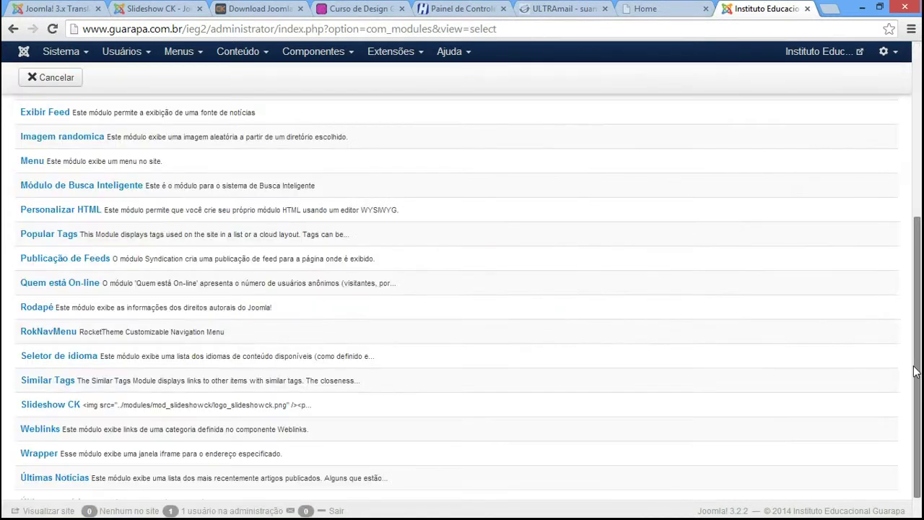
left_click(62, 210)
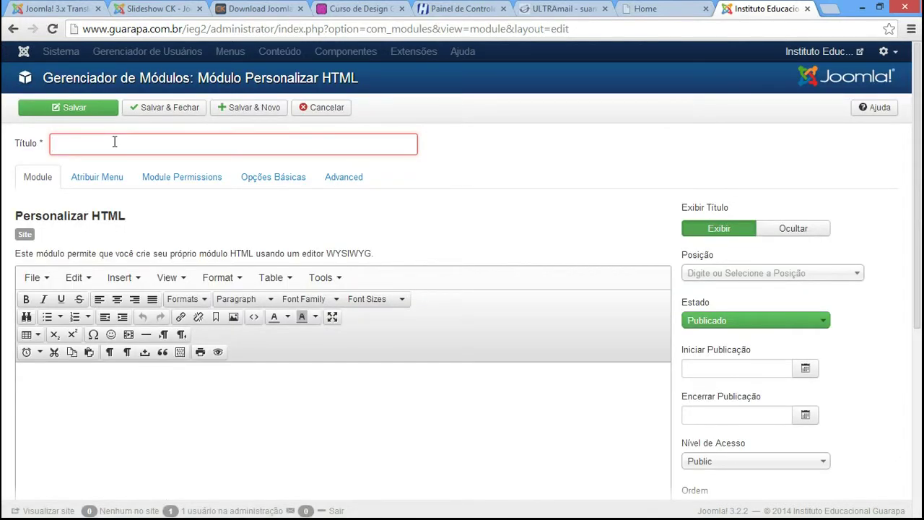
type("Logo")
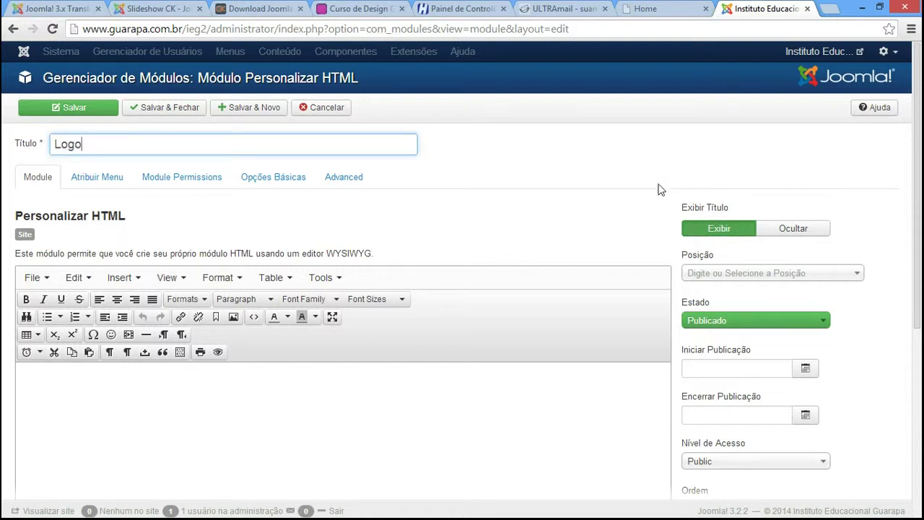
left_click(793, 229)
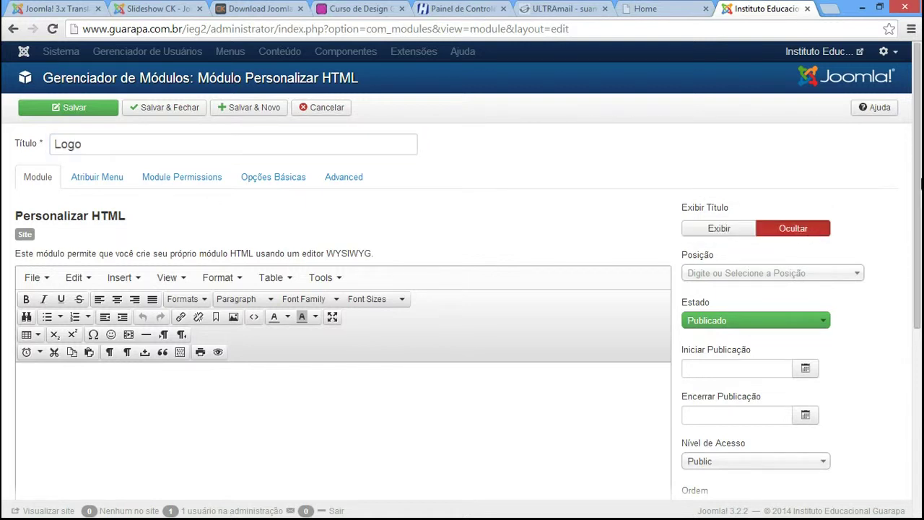
Step: Insert the existing logo-ieg image from the root image folder into the Logo module's content
scroll(361, 303, "down", 1)
left_click(150, 303)
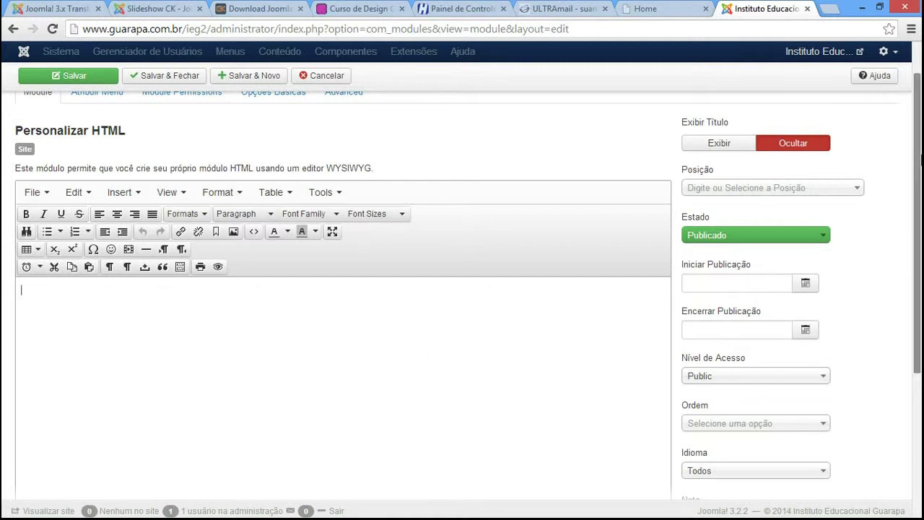
scroll(919, 206, "down", 2)
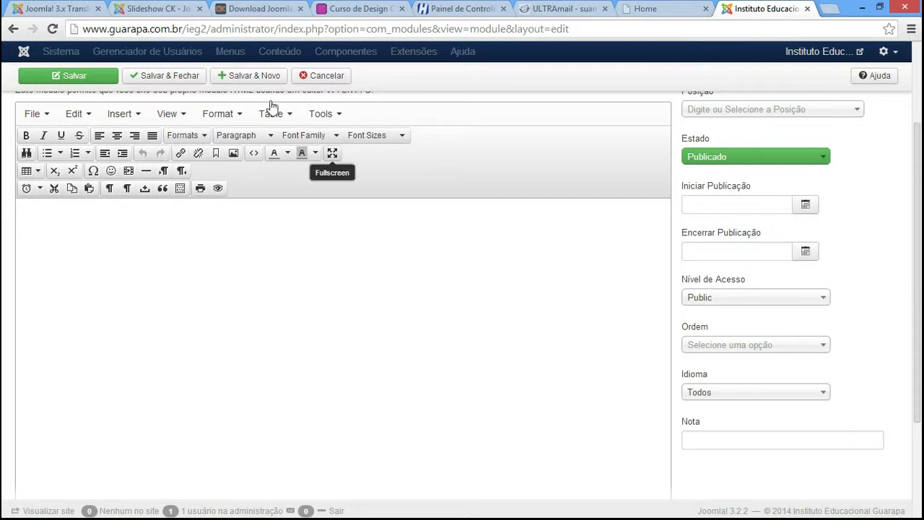
scroll(913, 340, "up", 1)
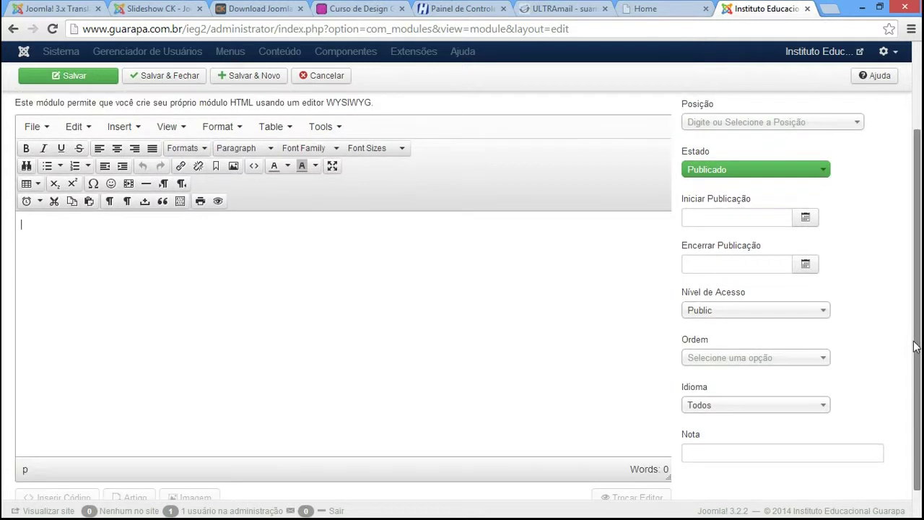
scroll(913, 345, "down", 1)
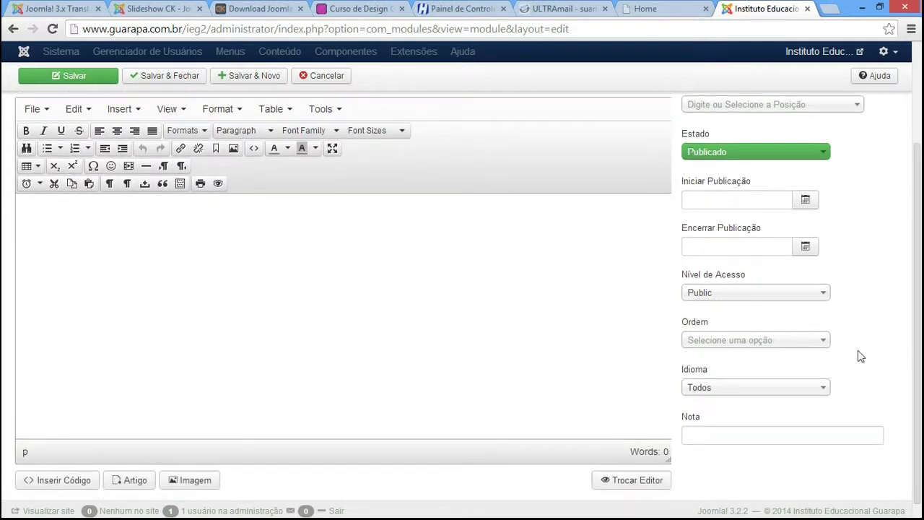
left_click(190, 480)
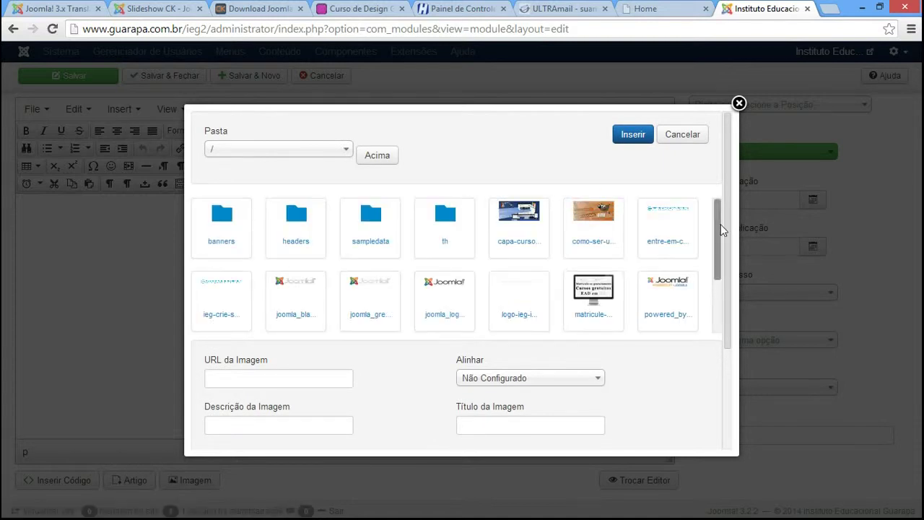
scroll(720, 227, "down", 1)
scroll(719, 229, "down", 1)
scroll(707, 260, "up", 1)
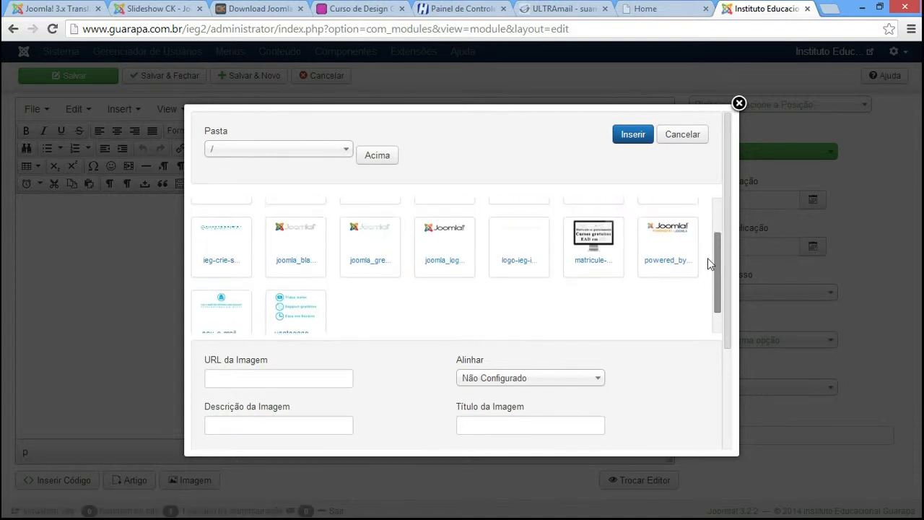
scroll(712, 242, "up", 1)
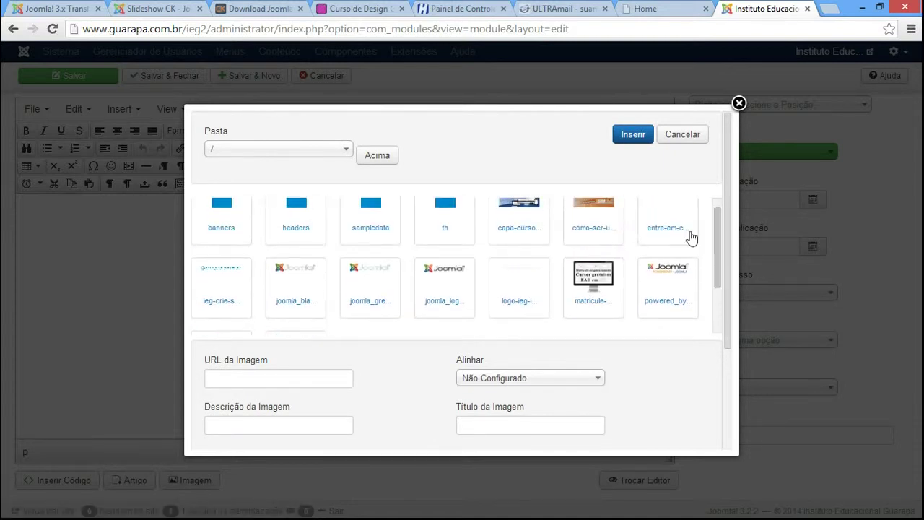
left_click(525, 289)
left_click(630, 138)
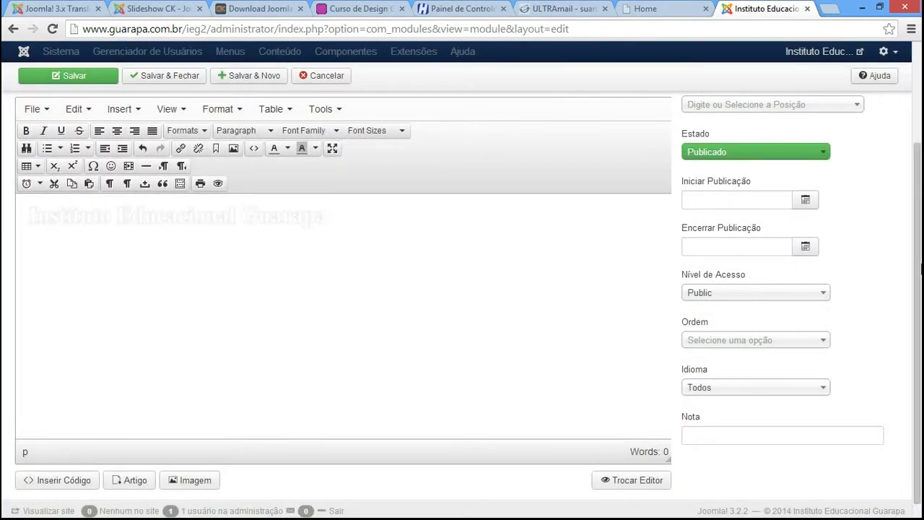
Step: Set the Logo module's position to Header A [header-a] and check its menu assignment
scroll(739, 125, "up", 3)
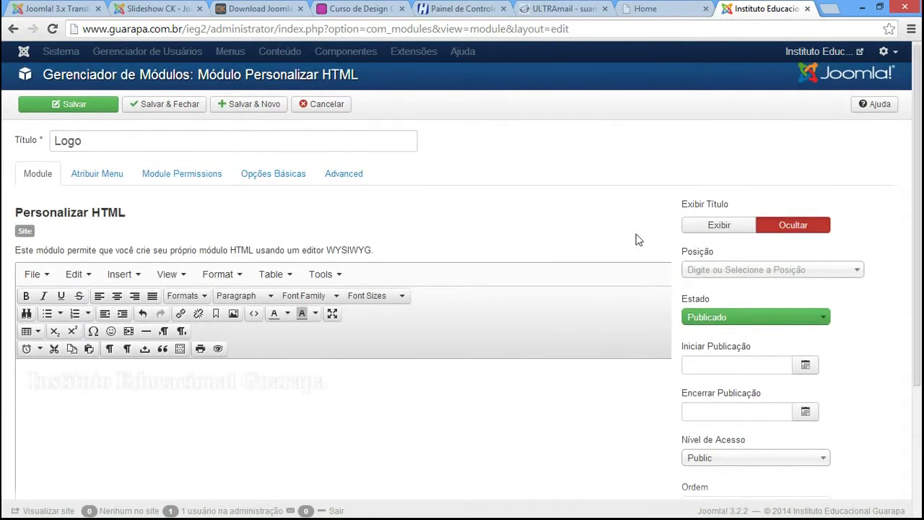
left_click(716, 270)
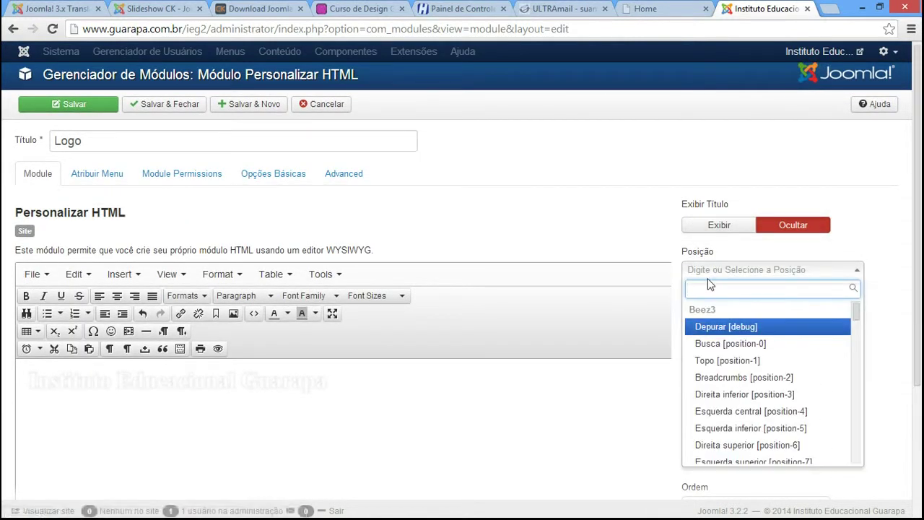
type("header")
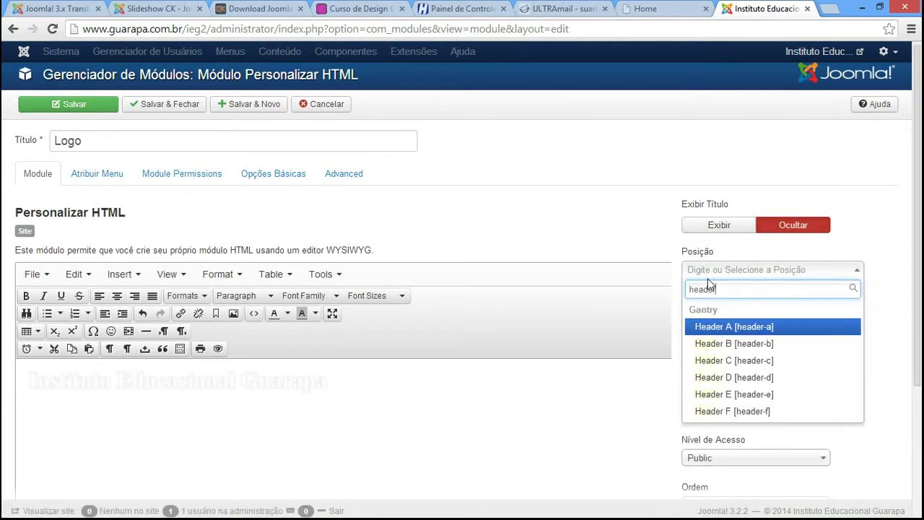
left_click(710, 329)
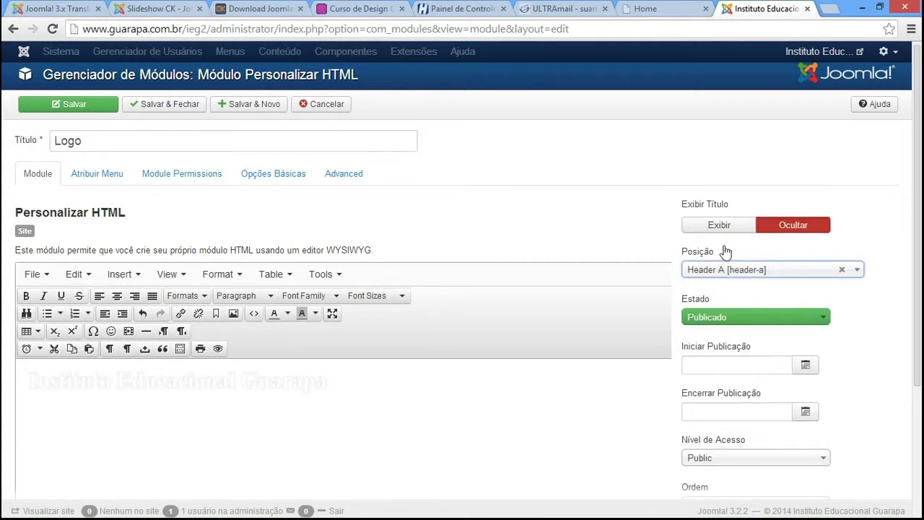
left_click(496, 376)
scroll(447, 303, "up", 1)
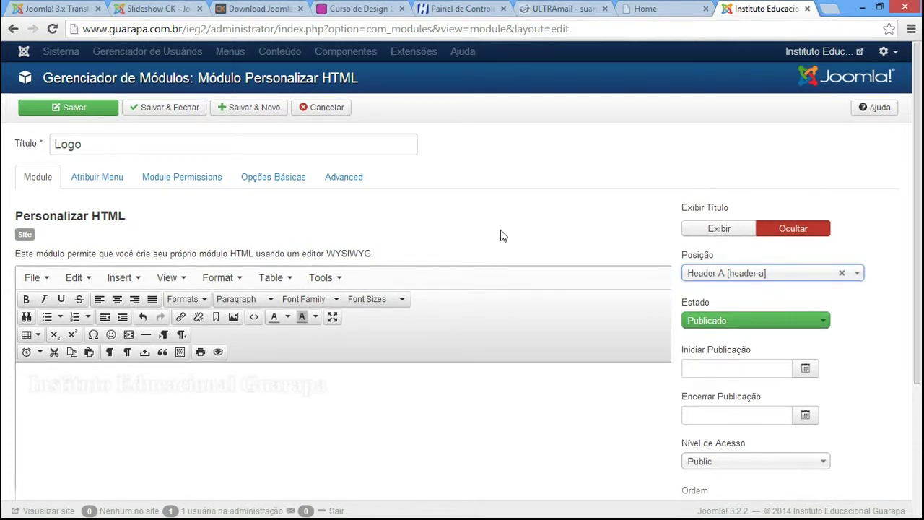
left_click(88, 184)
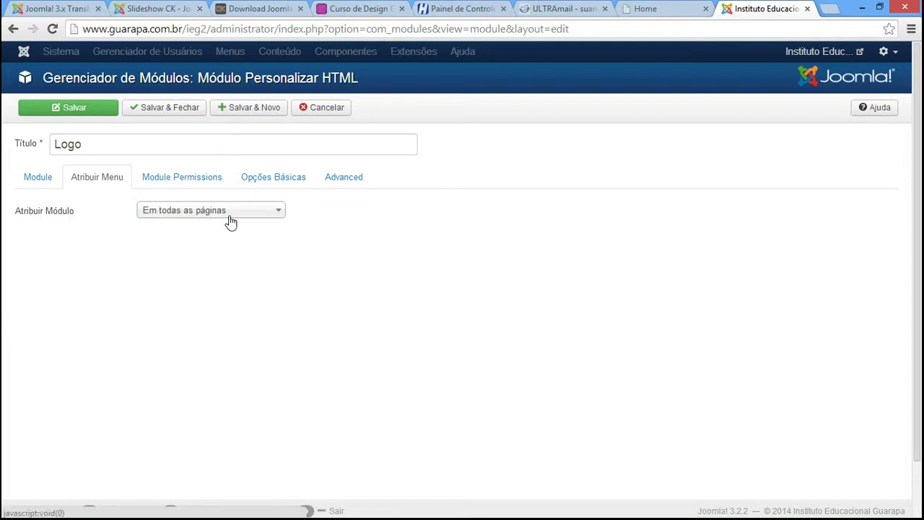
left_click(30, 183)
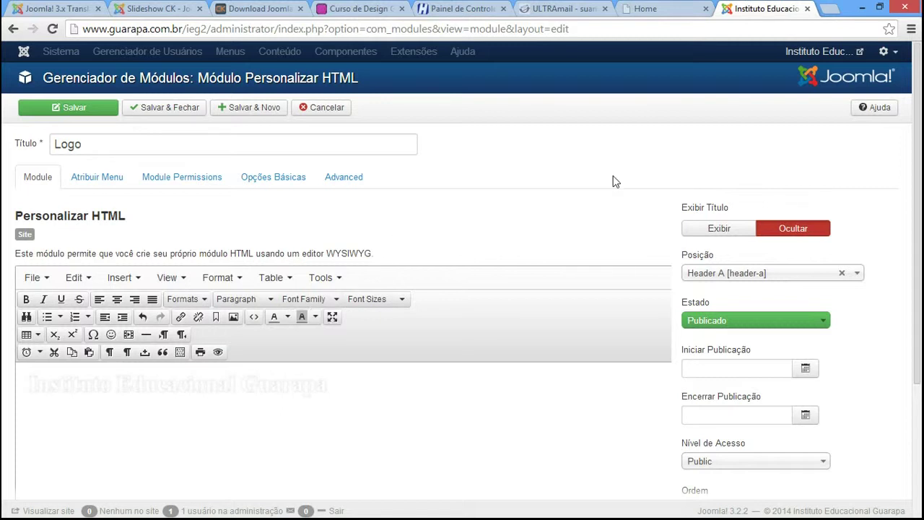
Step: Save the Logo module and reload the site's Home page to check the logo in the header
left_click(74, 106)
left_click(659, 9)
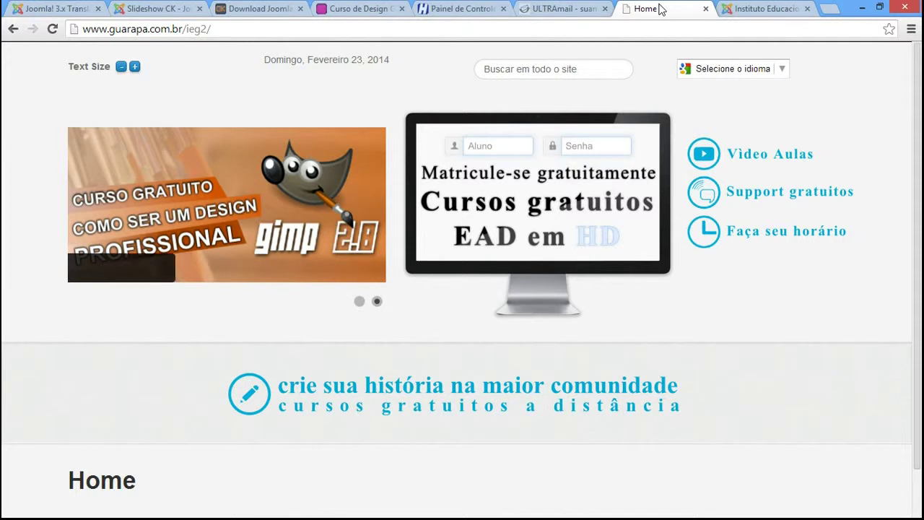
left_click(52, 28)
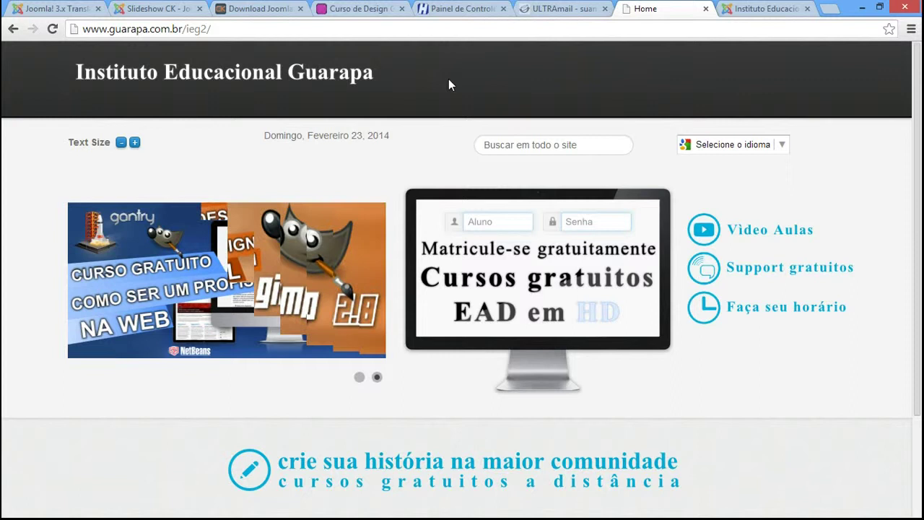
Step: Add the line "teste de texto" below the logo image in the Logo module and format it orange and bold
left_click(741, 11)
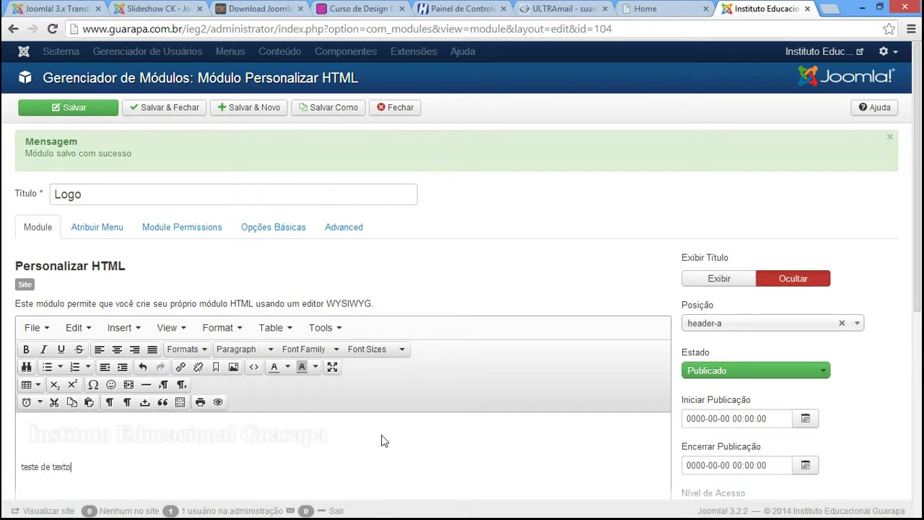
left_click(22, 468)
left_click_drag(89, 468, 24, 467)
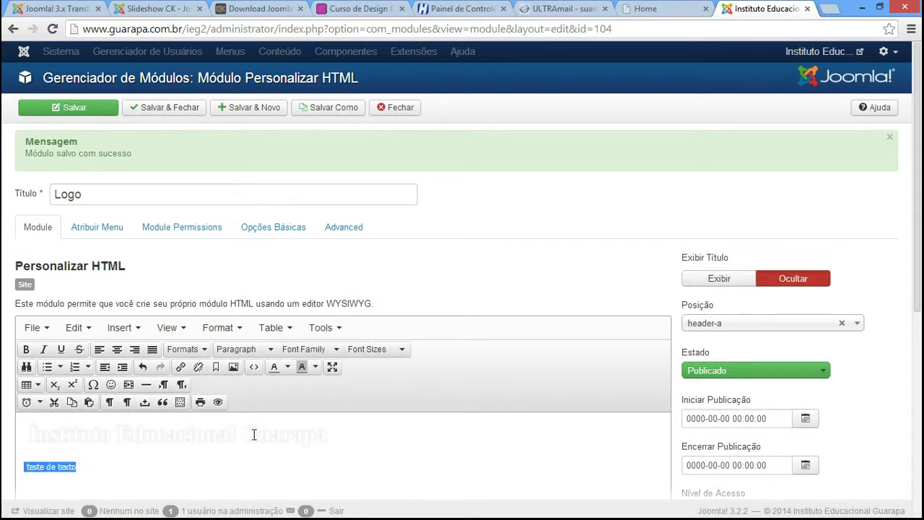
left_click(288, 367)
left_click(289, 406)
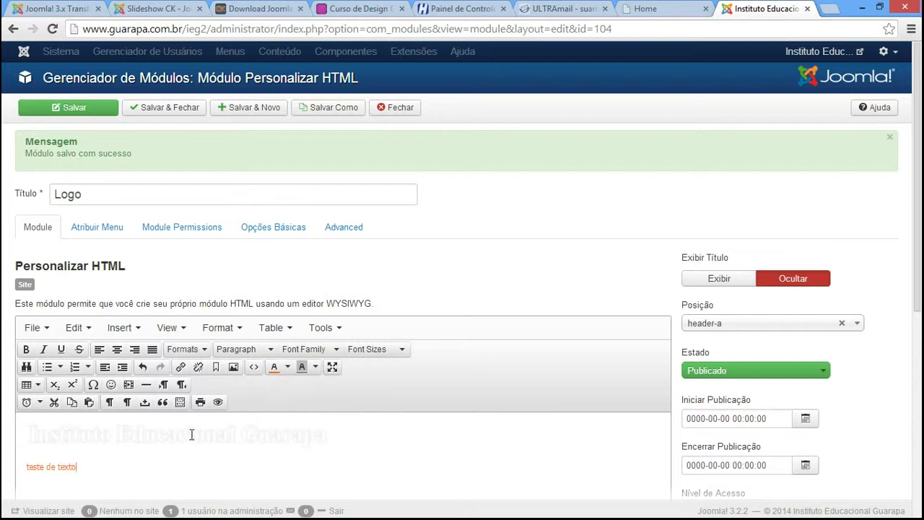
left_click_drag(79, 467, 25, 466)
left_click(26, 349)
left_click(118, 467)
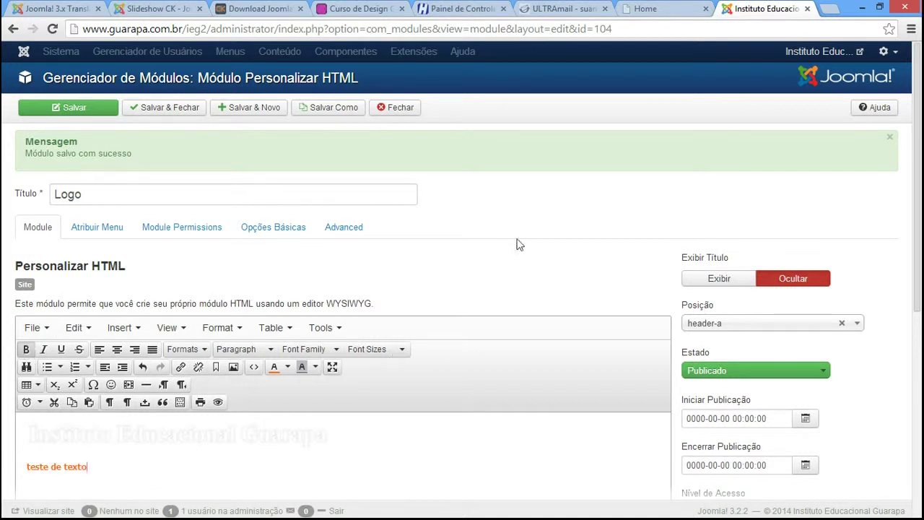
Step: Save the Logo module with the test text and reload the site's Home page to check the header
left_click(74, 106)
left_click(653, 9)
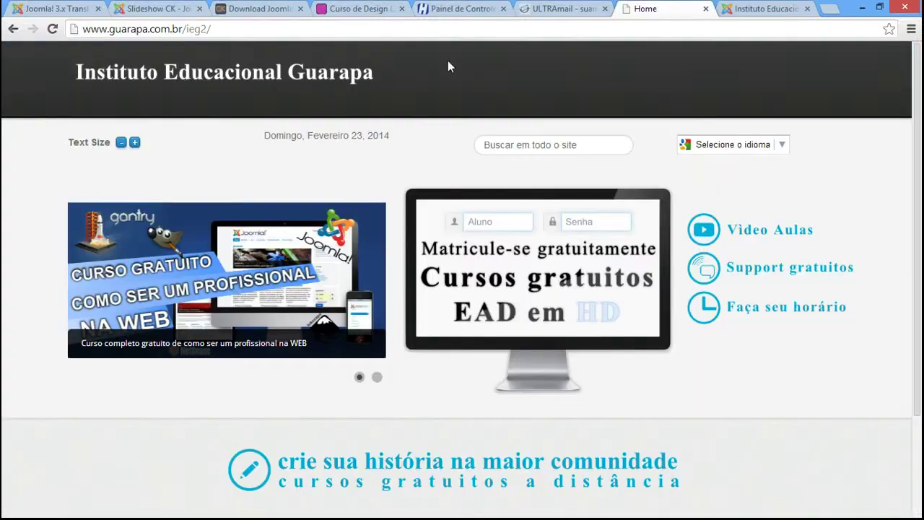
key("F5")
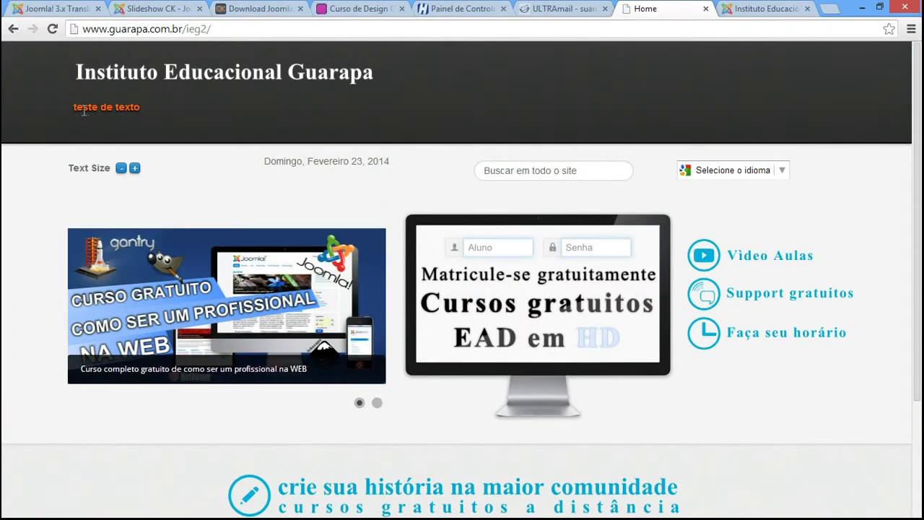
Step: Delete the "teste de texto" line from the Logo module's content
left_click(763, 9)
scroll(462, 289, "down", 1)
scroll(130, 406, "down", 1)
key("BackSpace")
key("BackSpace")
key("BackSpace")
key("BackSpace")
key("BackSpace")
key("BackSpace")
key("BackSpace")
key("BackSpace")
key("BackSpace")
key("BackSpace")
key("BackSpace")
key("BackSpace")
key("BackSpace")
key("BackSpace")
key("BackSpace")
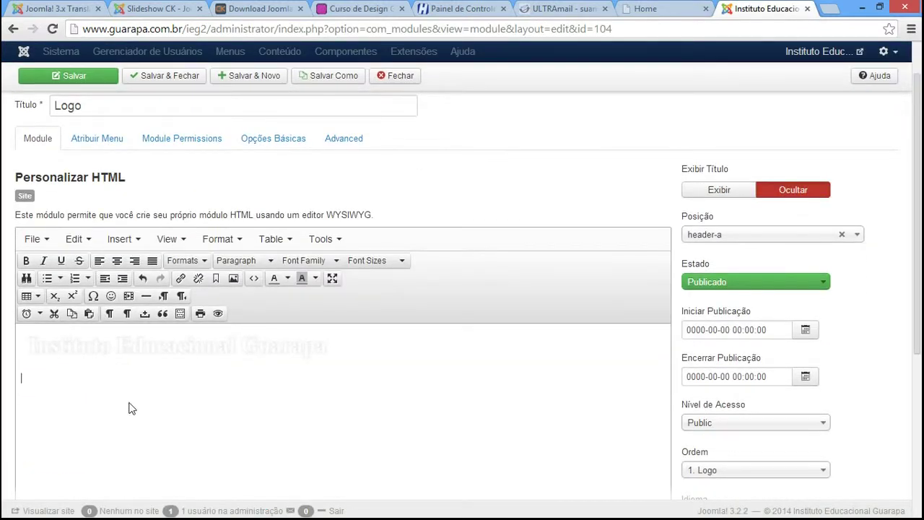
Step: Save and close the Logo module and view the site's Home page
scroll(404, 419, "up", 2)
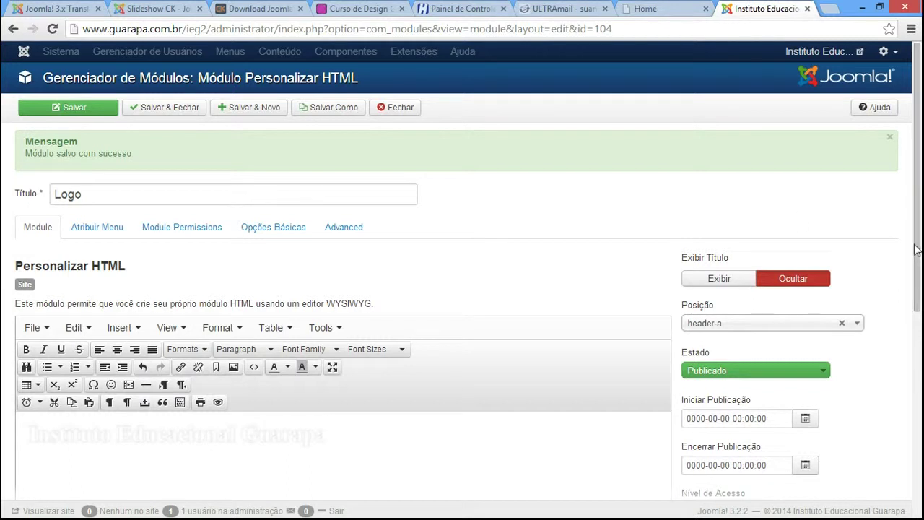
left_click(186, 116)
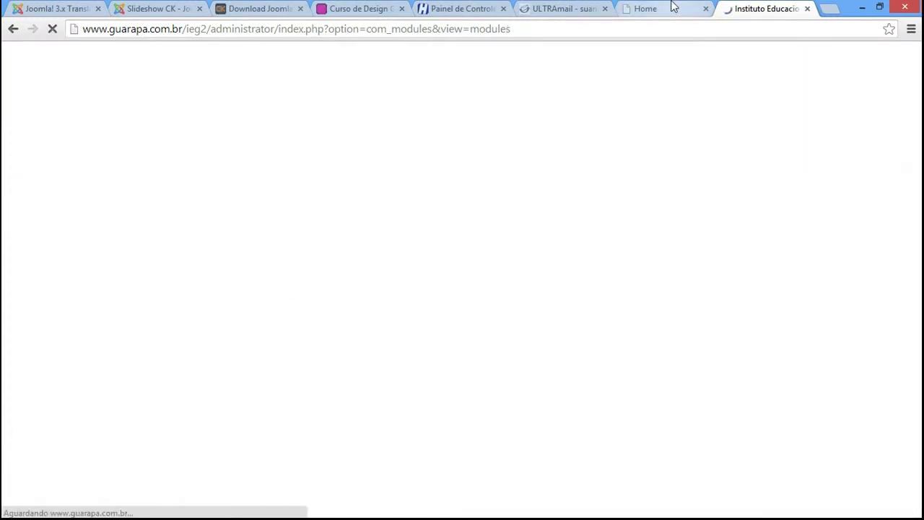
left_click(671, 7)
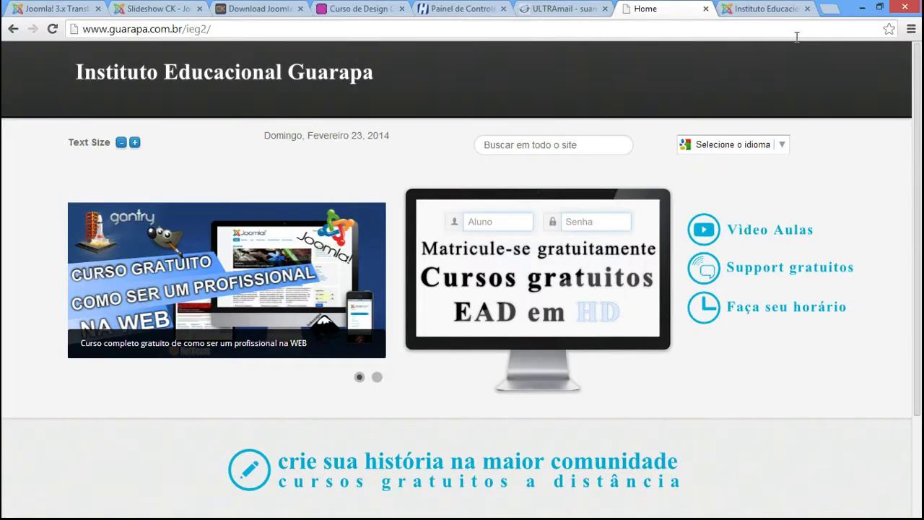
Step: Return to the module manager and start a new module of type RokNavMenu
left_click(759, 8)
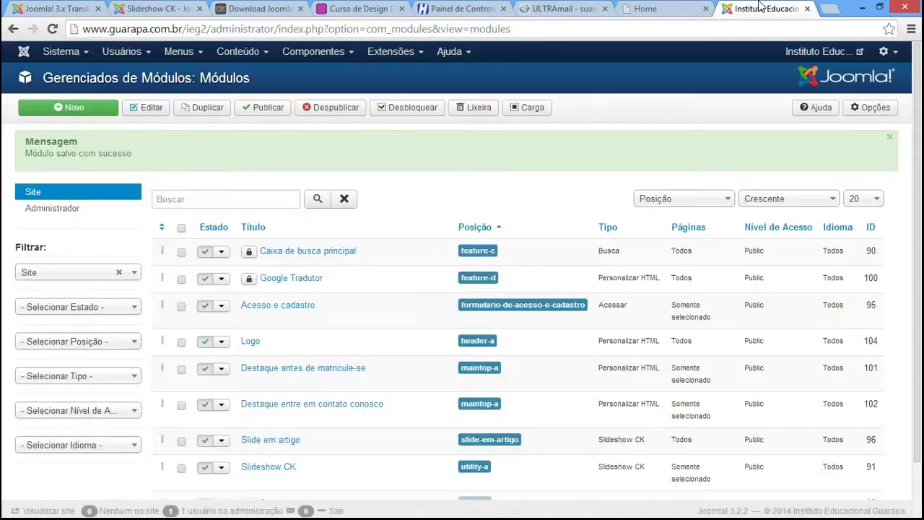
left_click(79, 112)
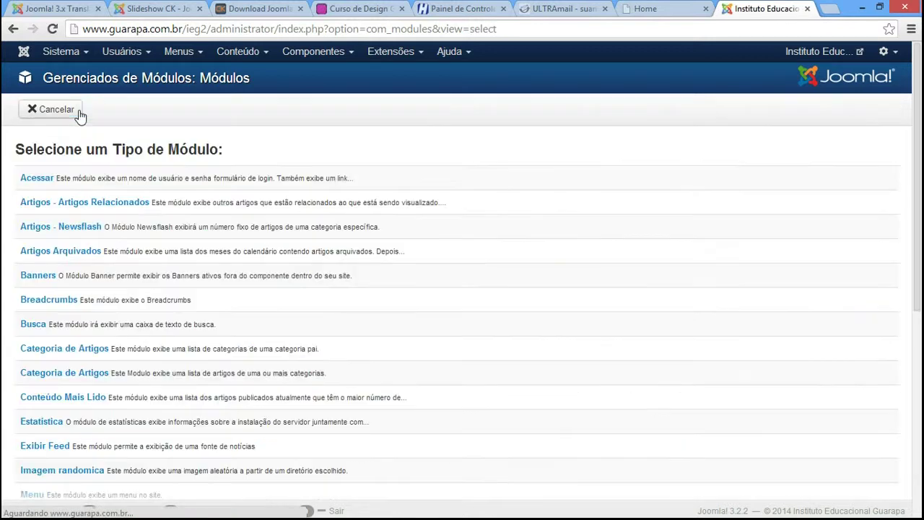
left_click_drag(919, 189, 902, 360)
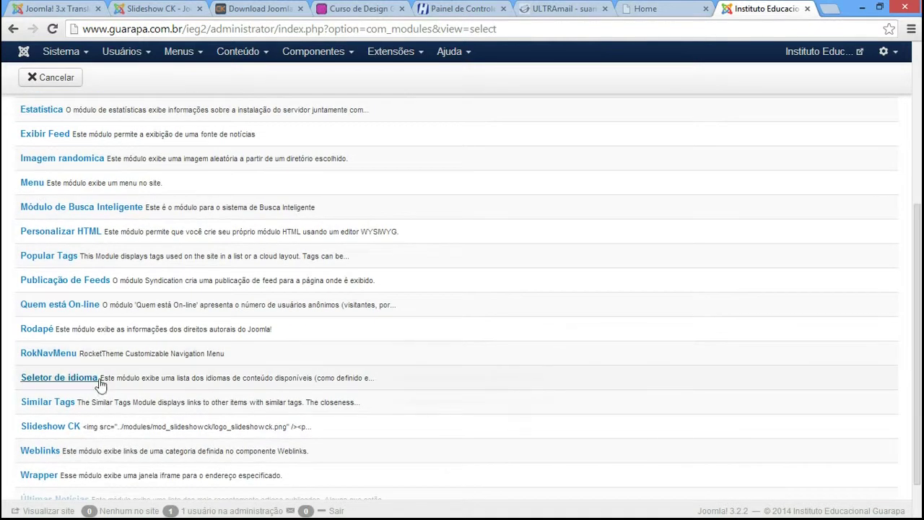
left_click_drag(225, 355, 20, 355)
left_click(40, 357)
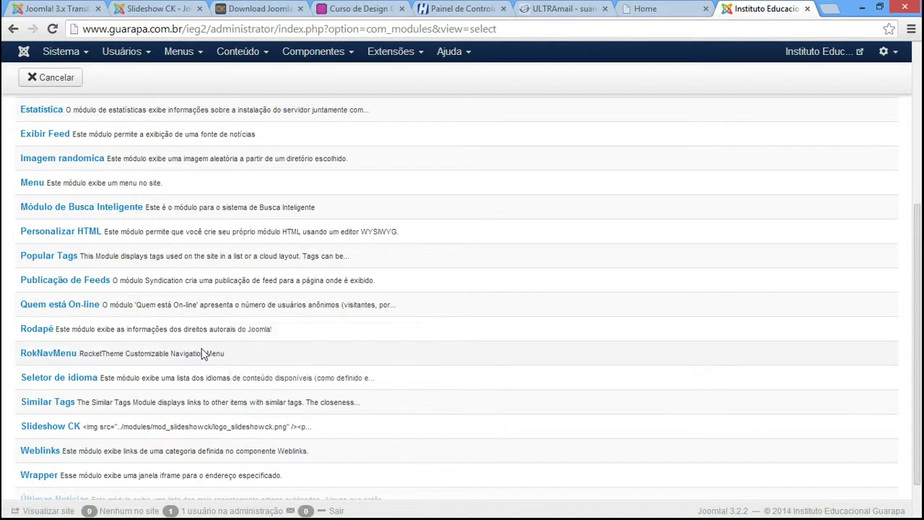
left_click(56, 358)
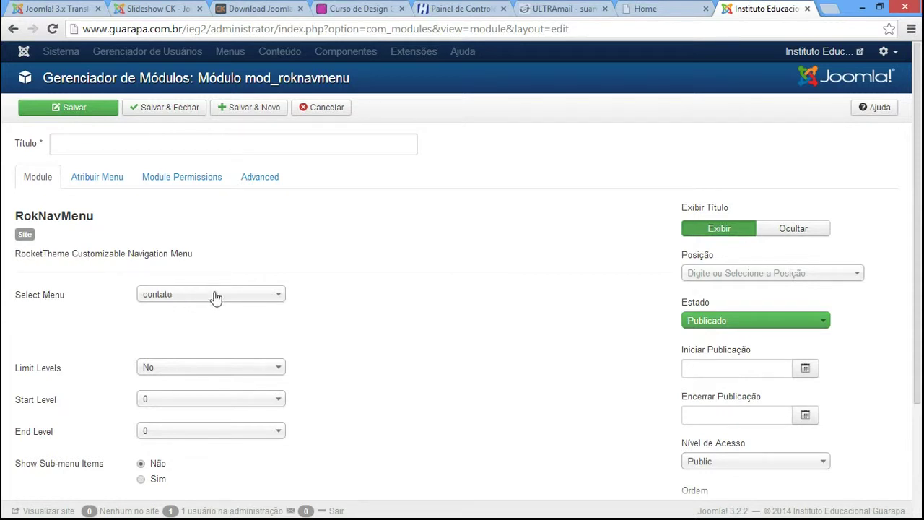
Step: Set the RokNavMenu module to use Menu principal and hide its title
left_click(260, 304)
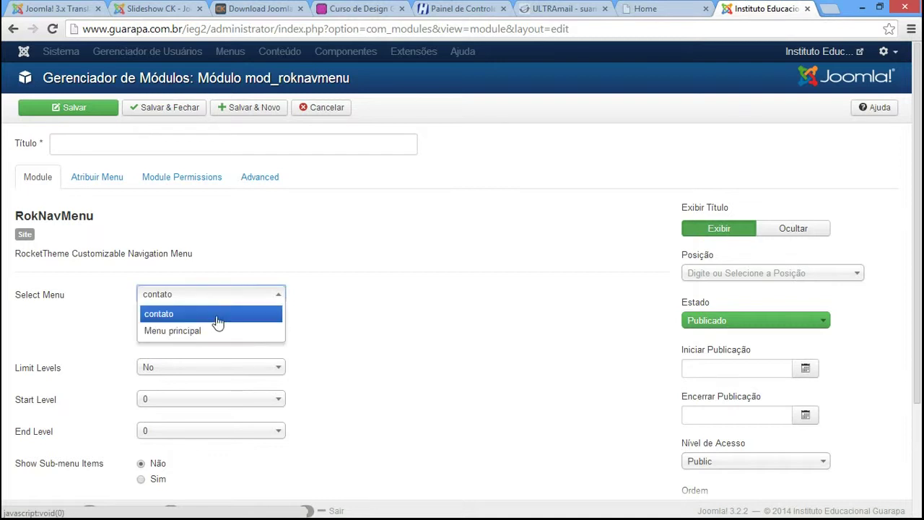
left_click(185, 337)
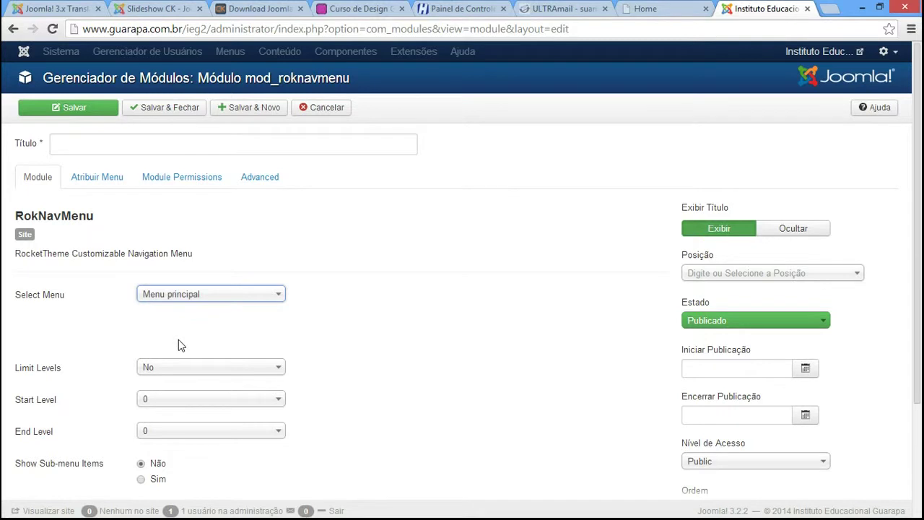
left_click(782, 231)
Step: Title the new RokNavMenu module "modulo-de-menu-principal"
left_click(316, 143)
type("Men")
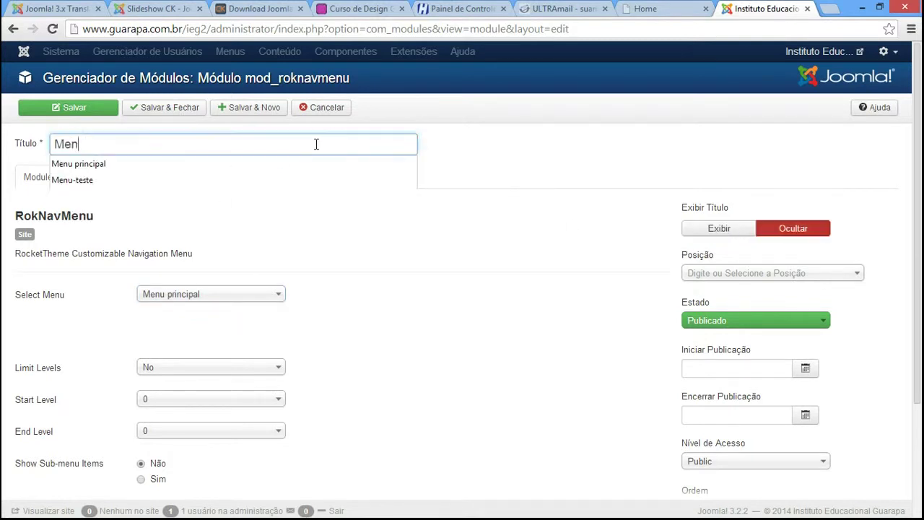
type("u")
key("BackSpace")
key("BackSpace")
key("BackSpace")
key("BackSpace")
type("menu-principal")
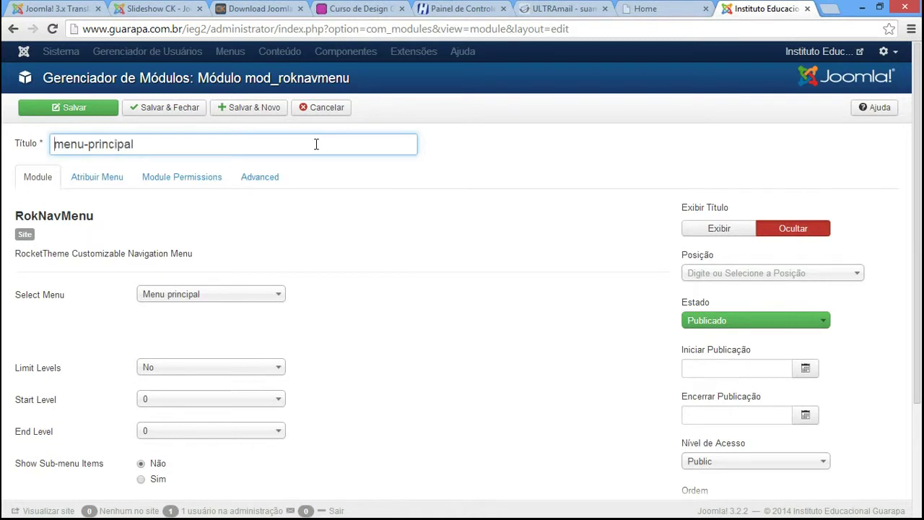
type("modulo-d")
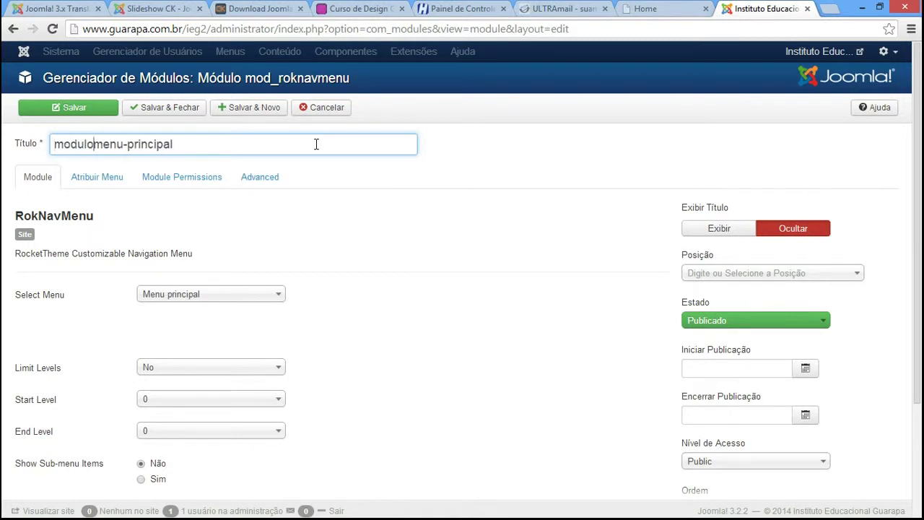
type("e-")
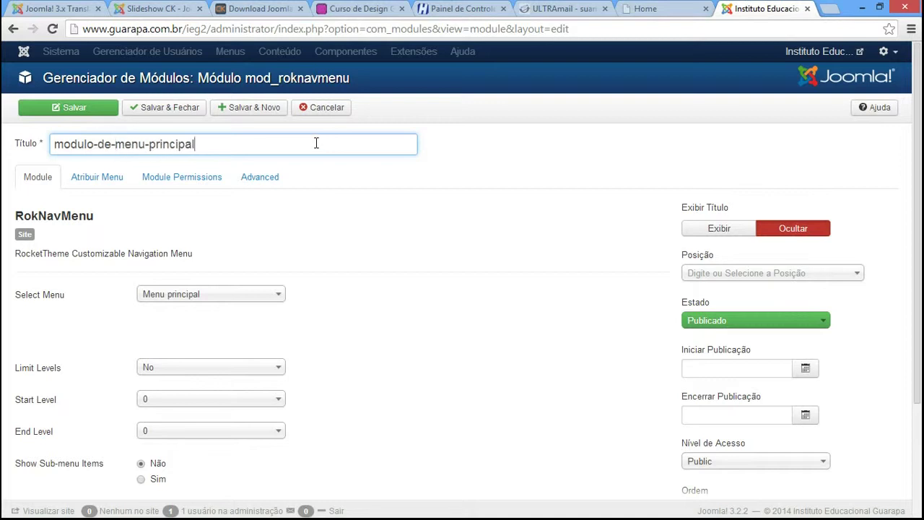
left_click_drag(318, 146, 26, 154)
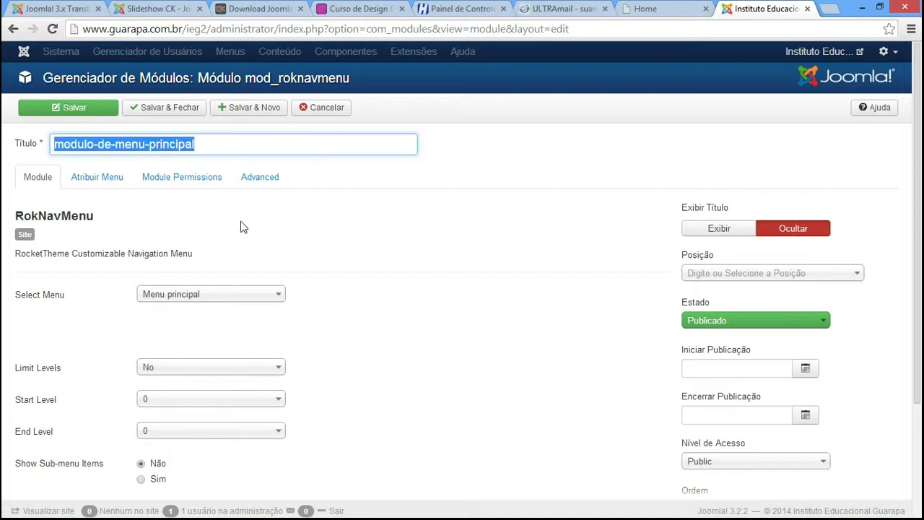
left_click(102, 184)
left_click(26, 181)
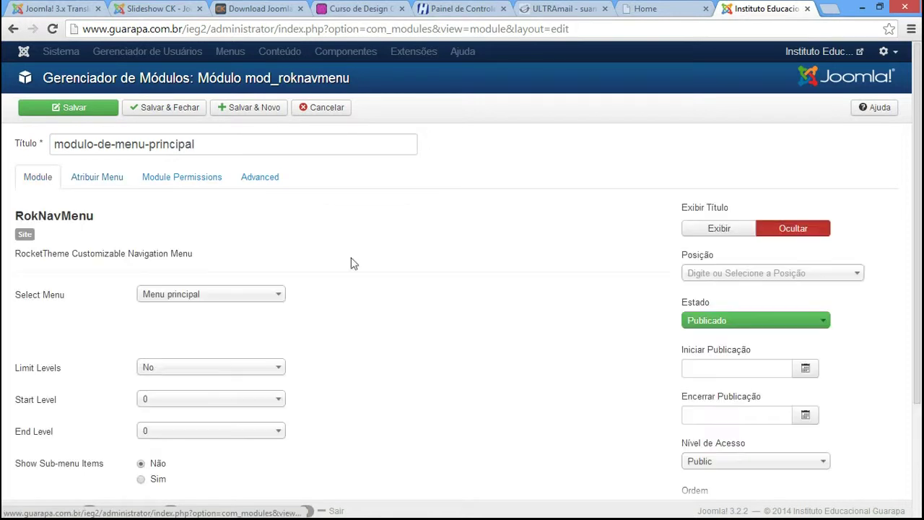
Step: Assign the menu module to the Header B [header-b] position
scroll(921, 166, "down", 2)
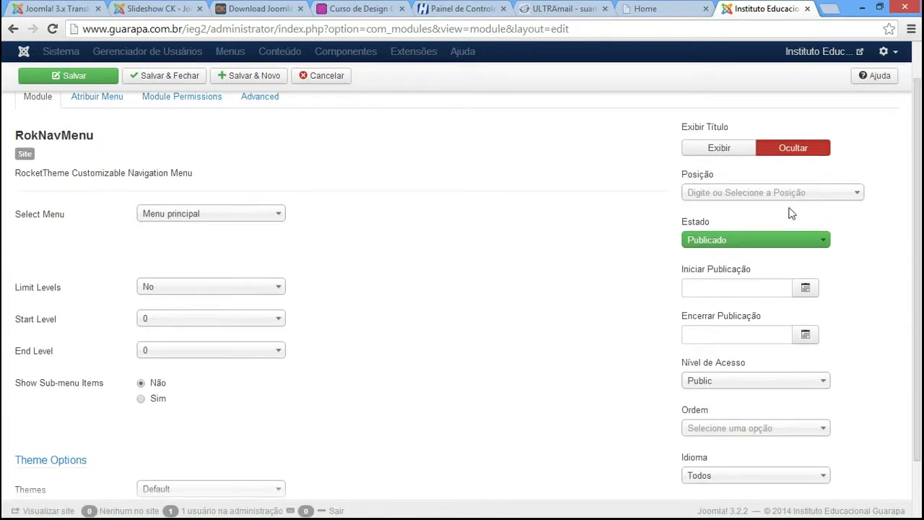
left_click(757, 199)
type("hea")
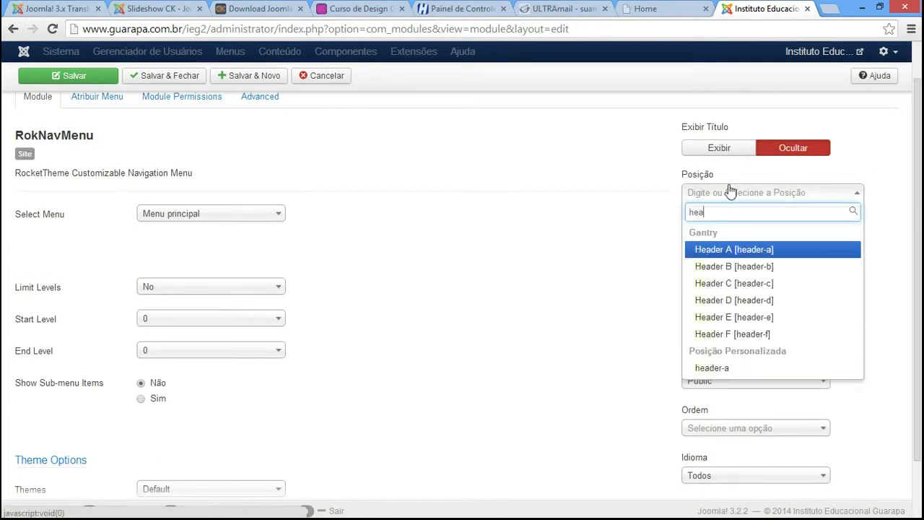
type("der-b")
key("Return")
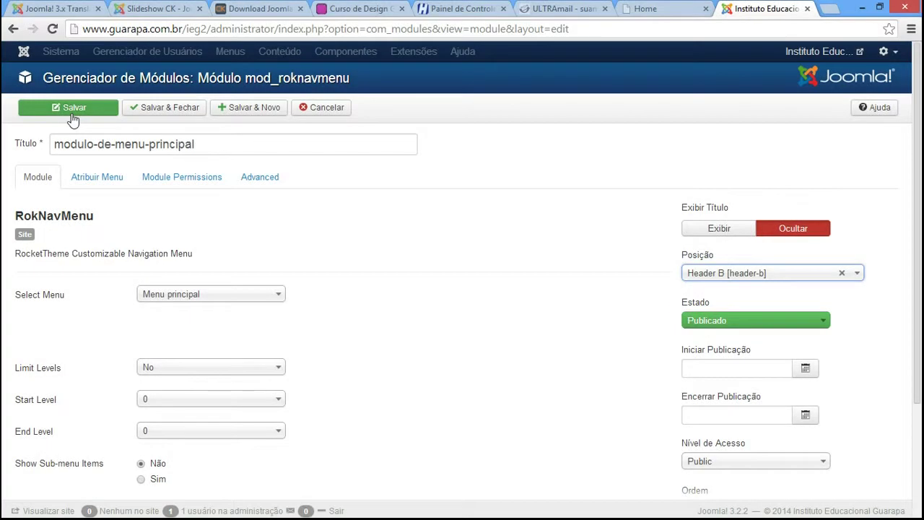
Step: Save the new menu module and reload the site's Home page to check the header menu
left_click(73, 120)
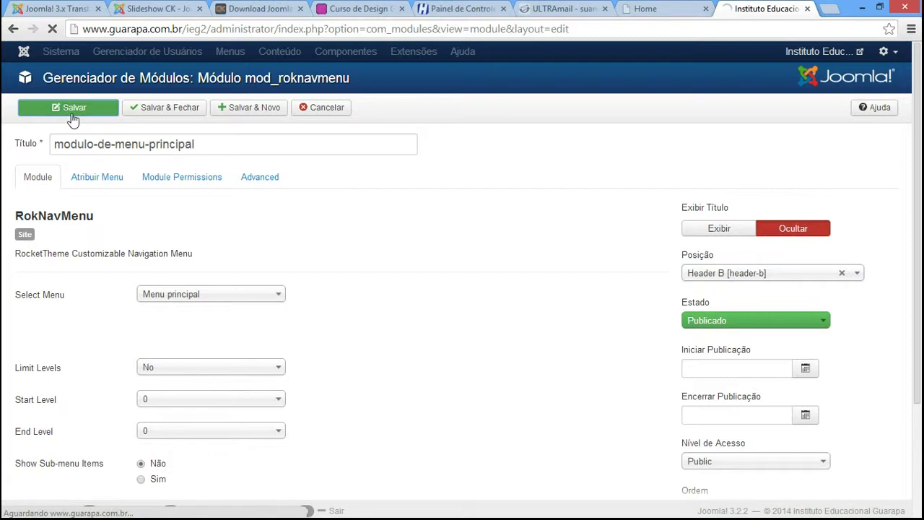
left_click(655, 9)
left_click(52, 29)
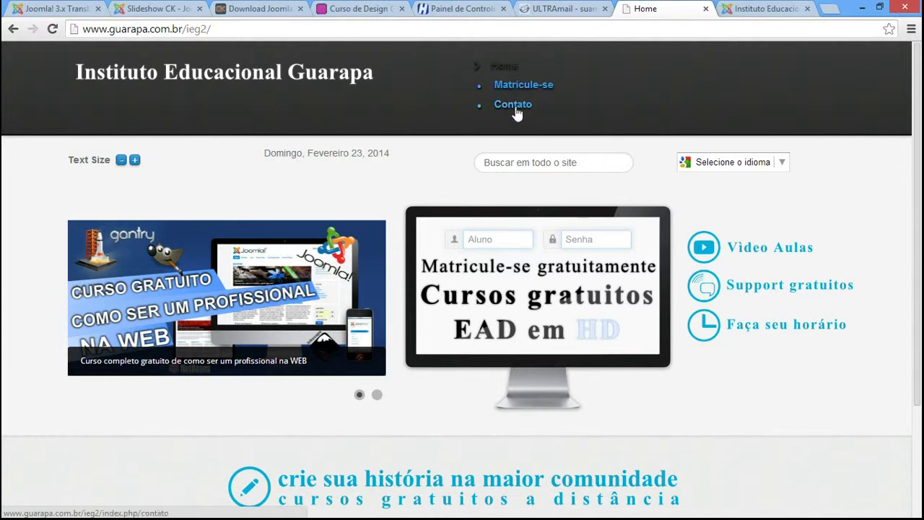
Step: Return to the menu module's settings and set its theme to Default Fusion
left_click(761, 9)
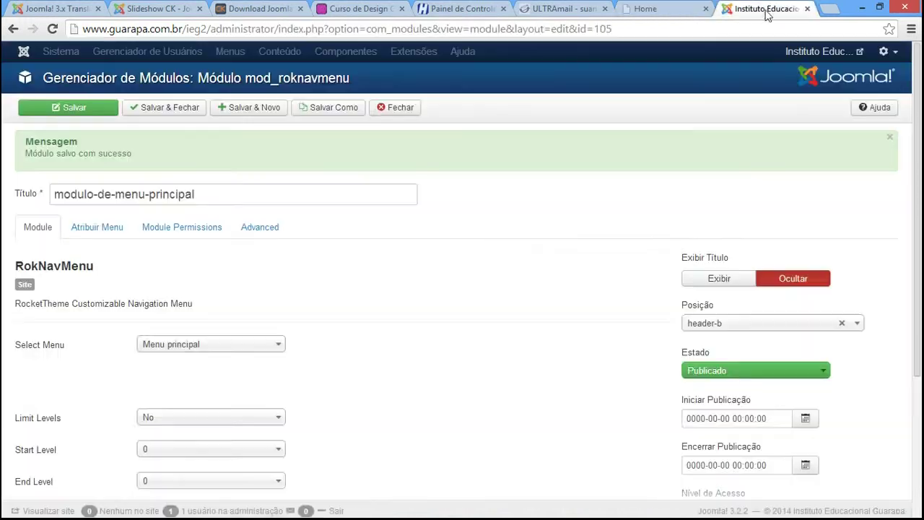
scroll(372, 292, "down", 3)
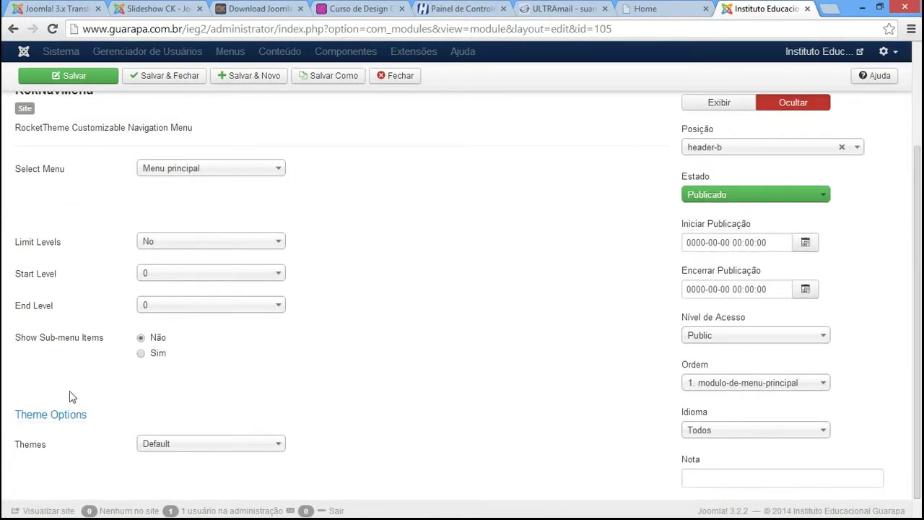
left_click(165, 449)
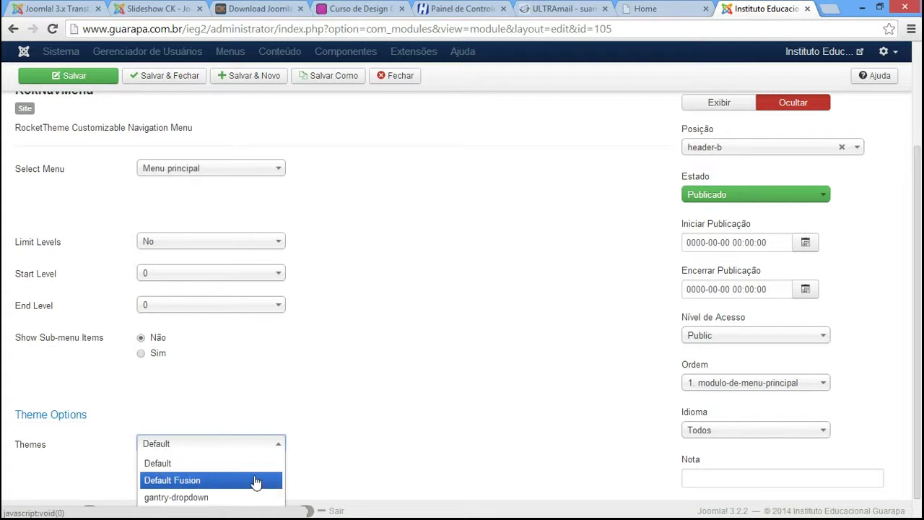
left_click(225, 478)
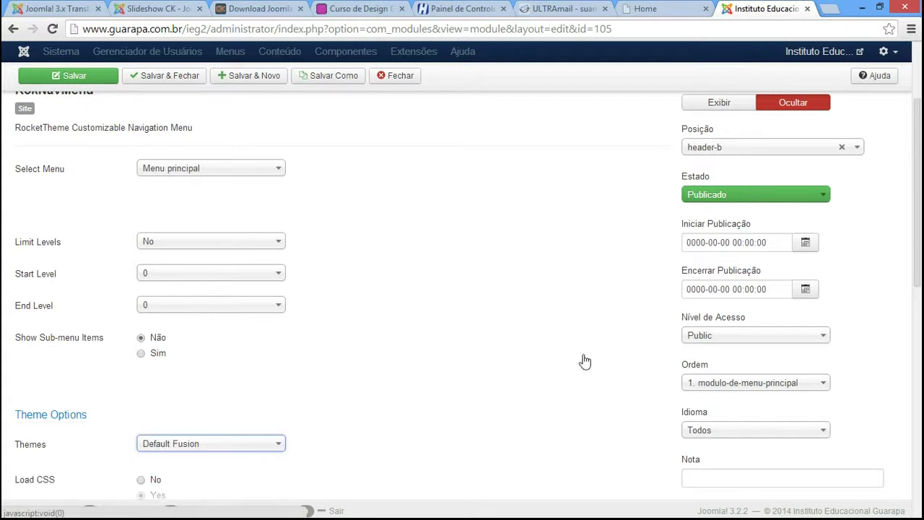
left_click_drag(915, 249, 915, 302)
scroll(915, 301, "up", 3)
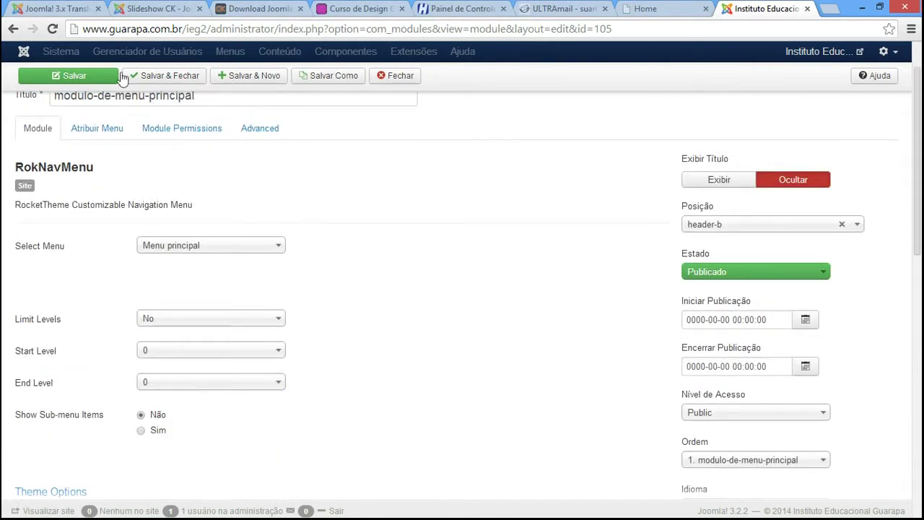
Step: Save the module with the Default Fusion theme and reload the Home page to check the menu's styling
left_click(66, 79)
left_click(649, 9)
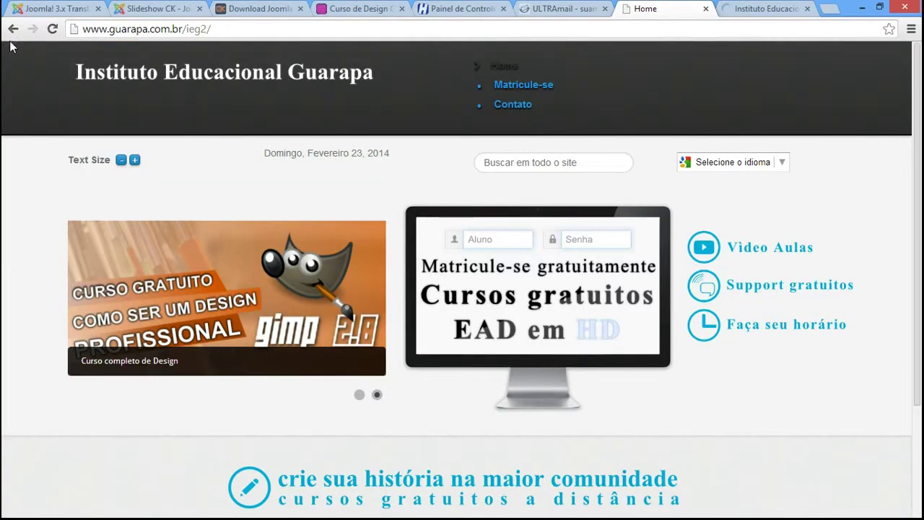
left_click(32, 29)
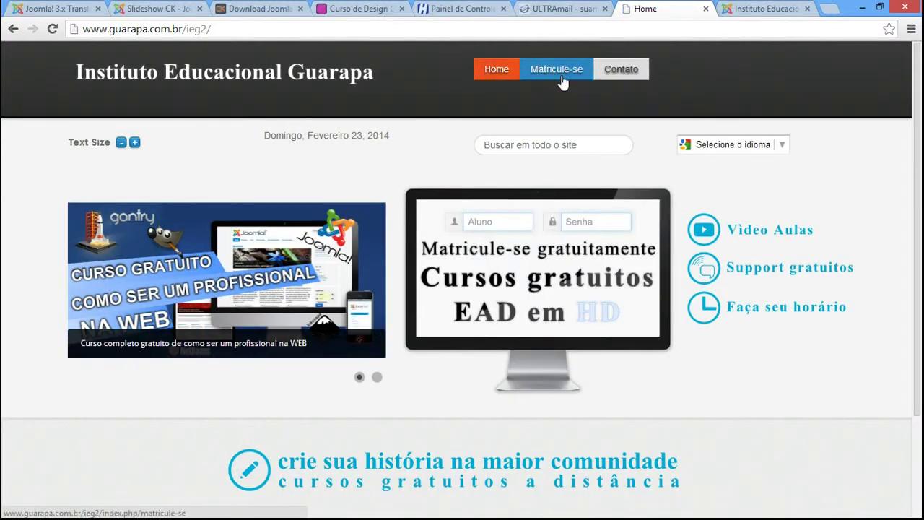
Step: Return to the menu module's settings and set its theme to gantry-dropdown
key("ctrl+Tab")
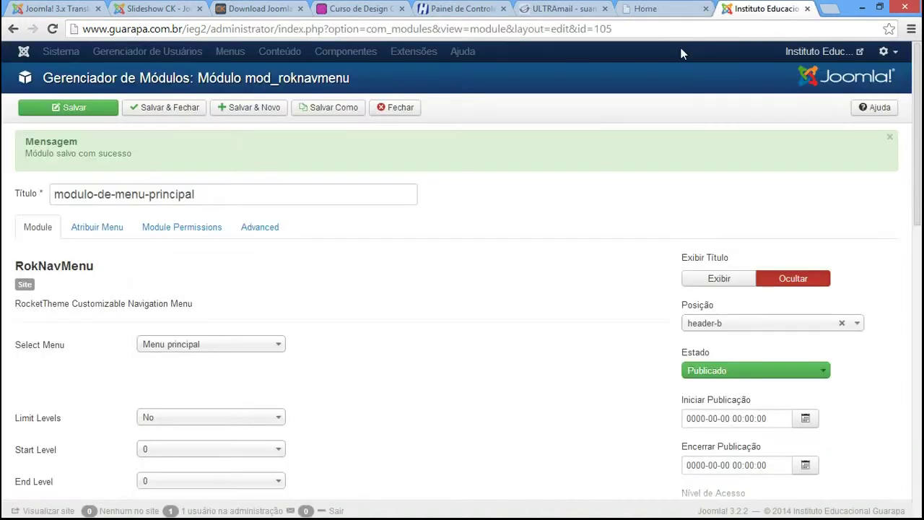
scroll(85, 354, "down", 3)
left_click(165, 383)
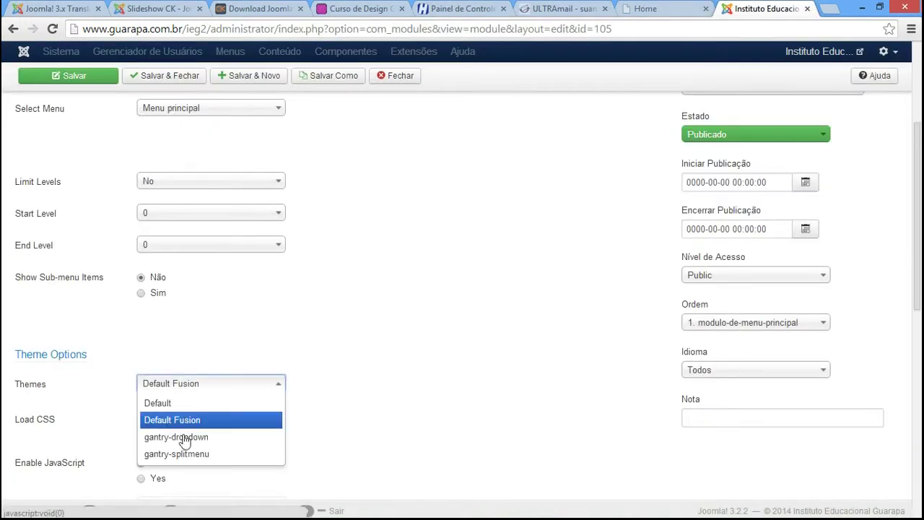
left_click(220, 440)
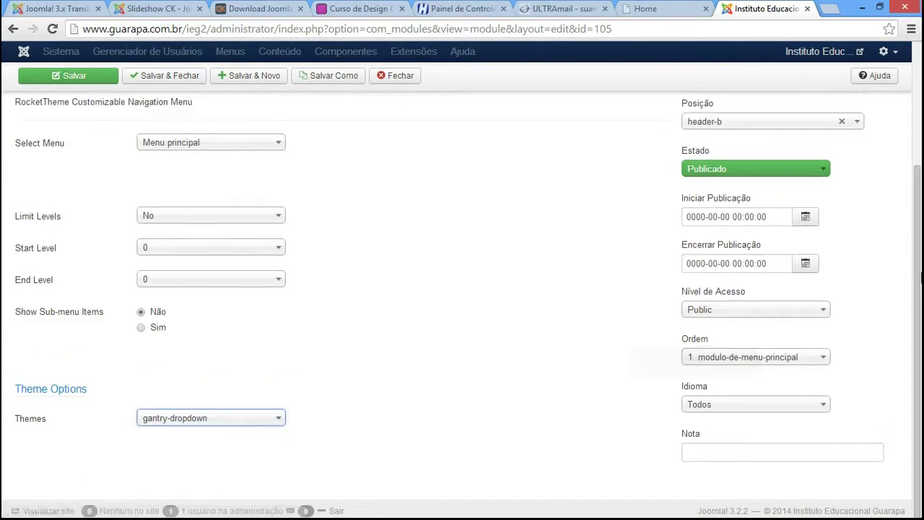
Step: Save the module with the gantry-dropdown theme and check the menu on the site's Home page
left_click(67, 77)
left_click(55, 107)
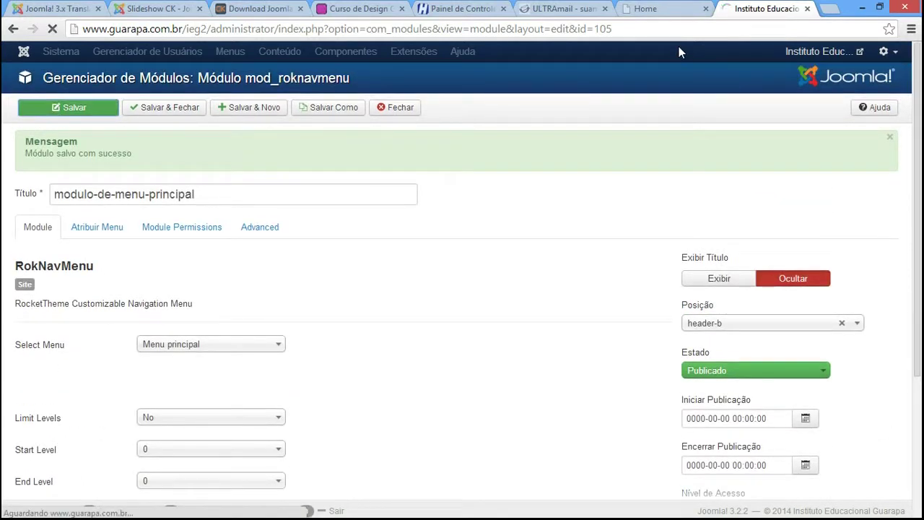
left_click(658, 7)
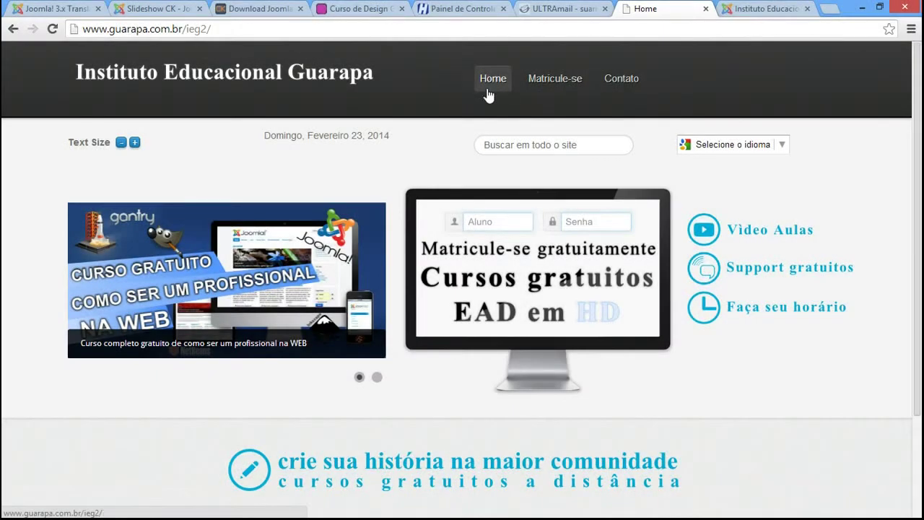
Step: Copy the web address of the site's Home page
left_click(794, 8)
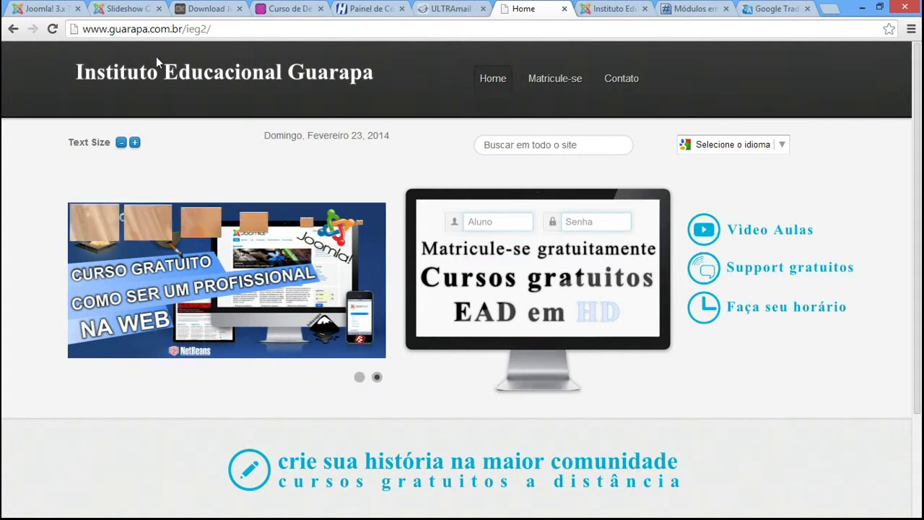
left_click_drag(213, 29, 75, 29)
key("ctrl+c")
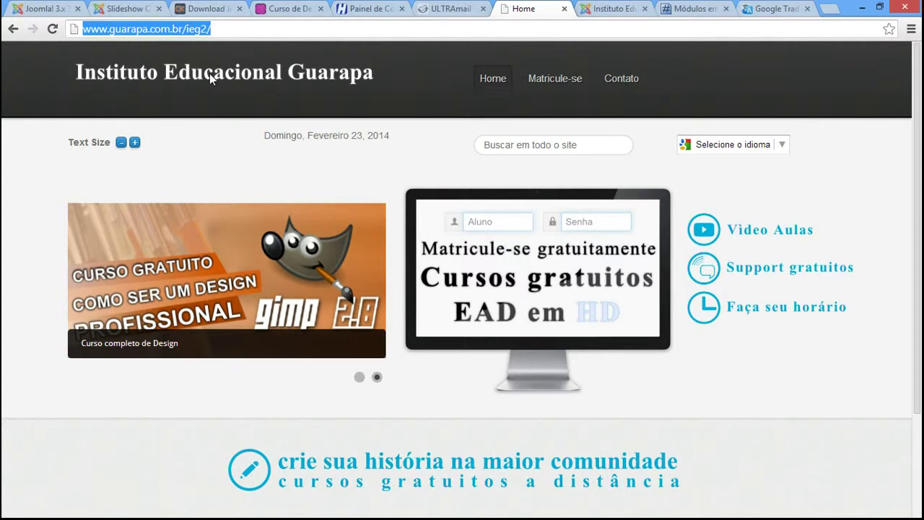
Step: Open the Logo module of type Personalizar HTML from the module manager and select the logo image in its content
left_click(614, 9)
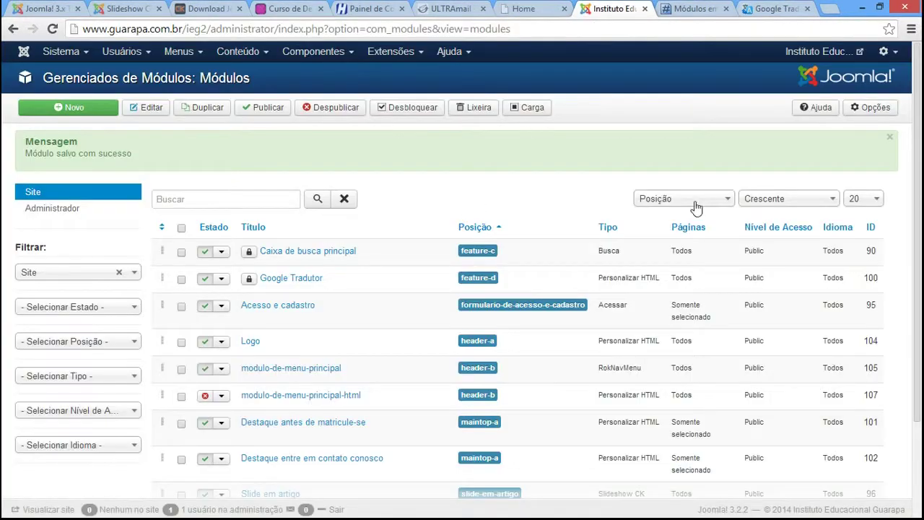
scroll(918, 217, "down", 3)
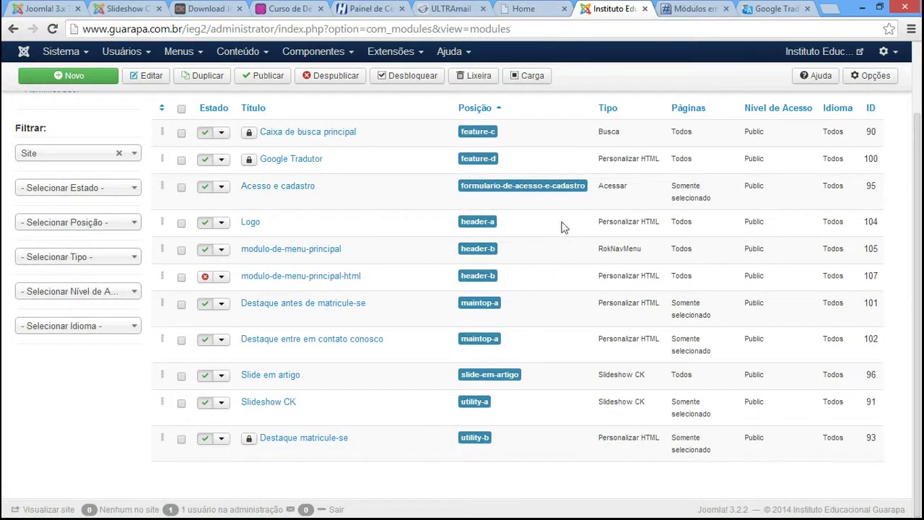
left_click_drag(600, 221, 659, 224)
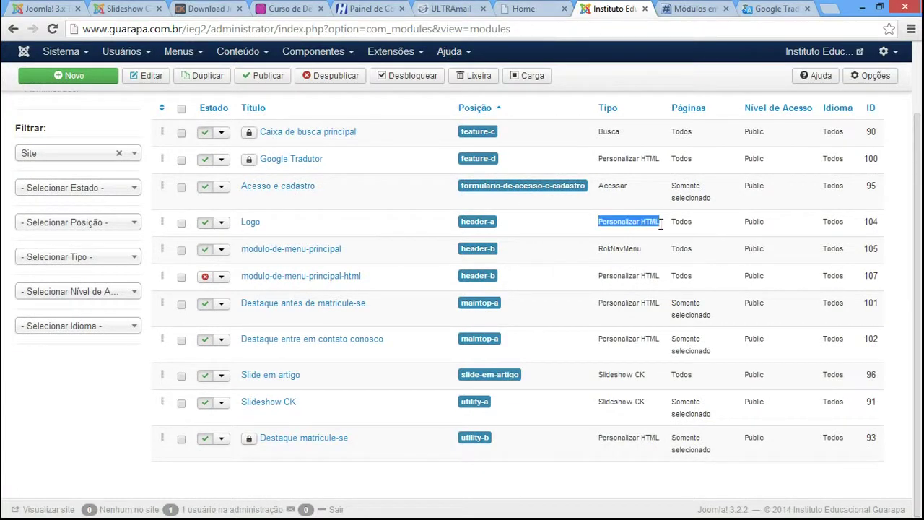
left_click(255, 223)
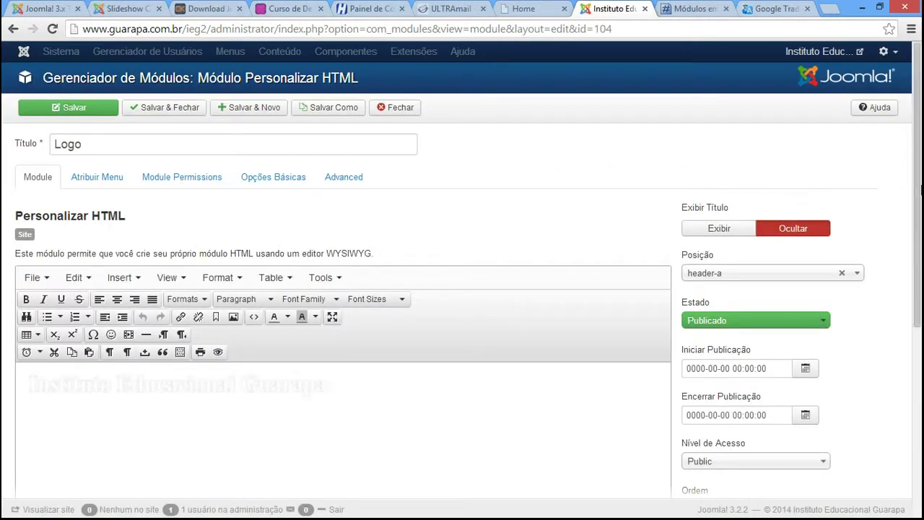
scroll(347, 367, "down", 2)
left_click(145, 273)
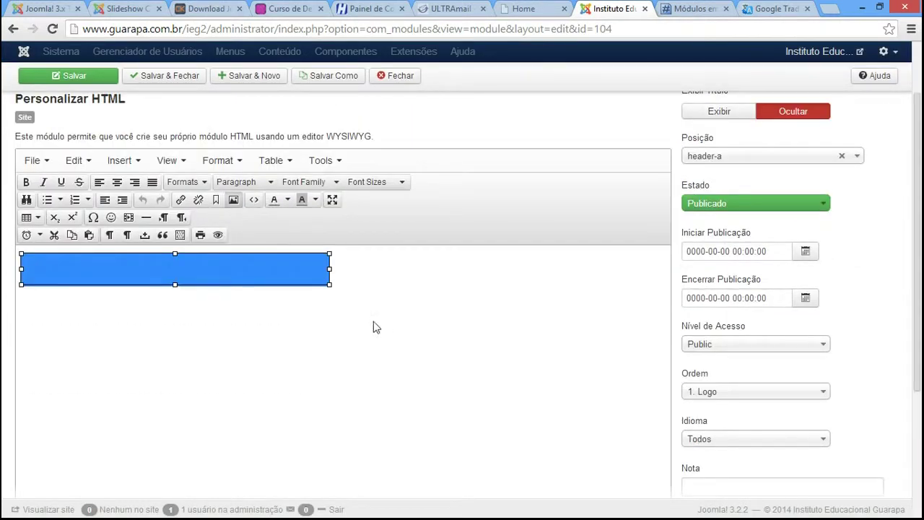
left_click(211, 273)
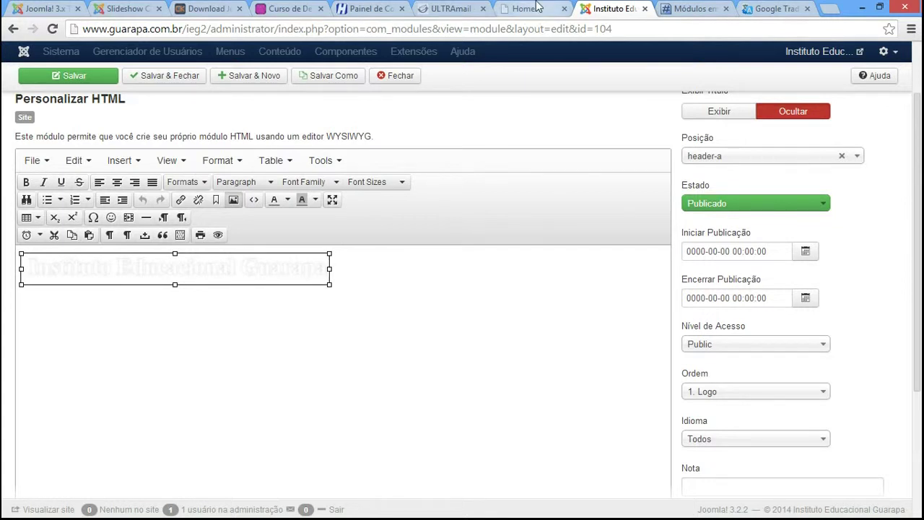
left_click(510, 15)
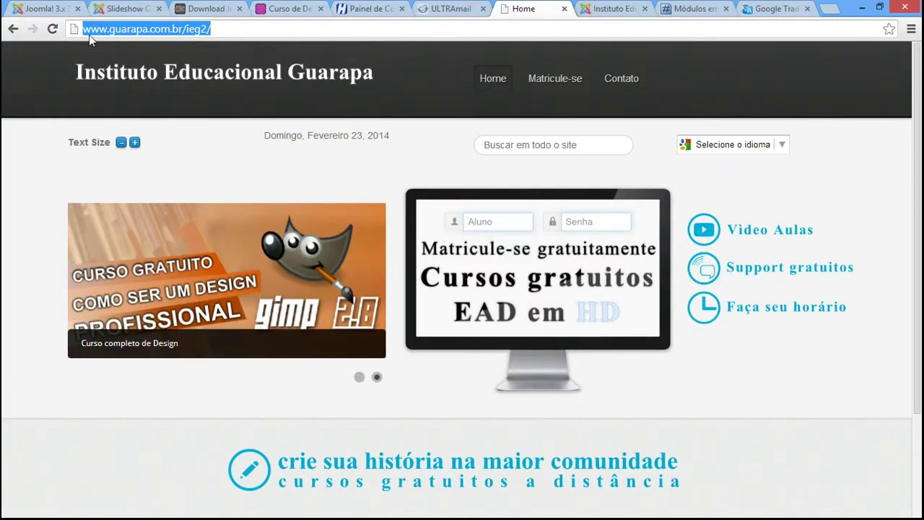
right_click(159, 33)
left_click(189, 78)
left_click(609, 10)
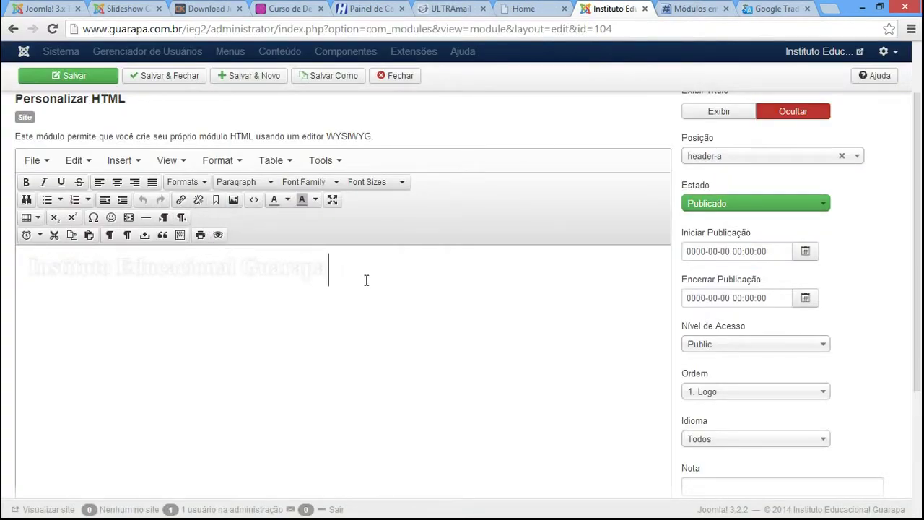
left_click_drag(366, 279, 233, 254)
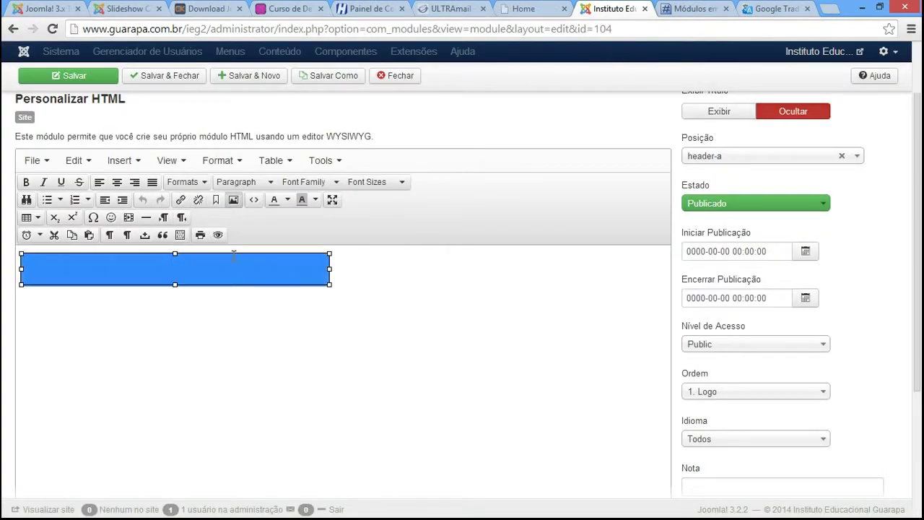
left_click(180, 205)
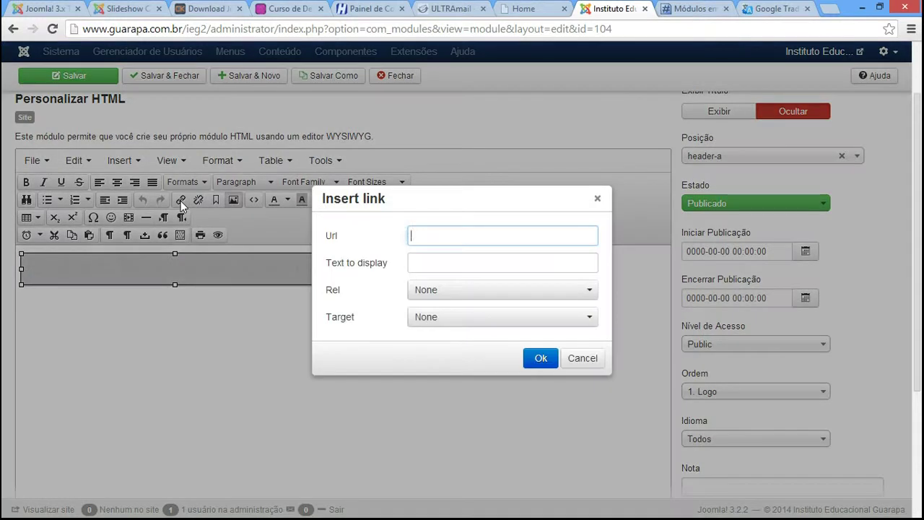
right_click(454, 233)
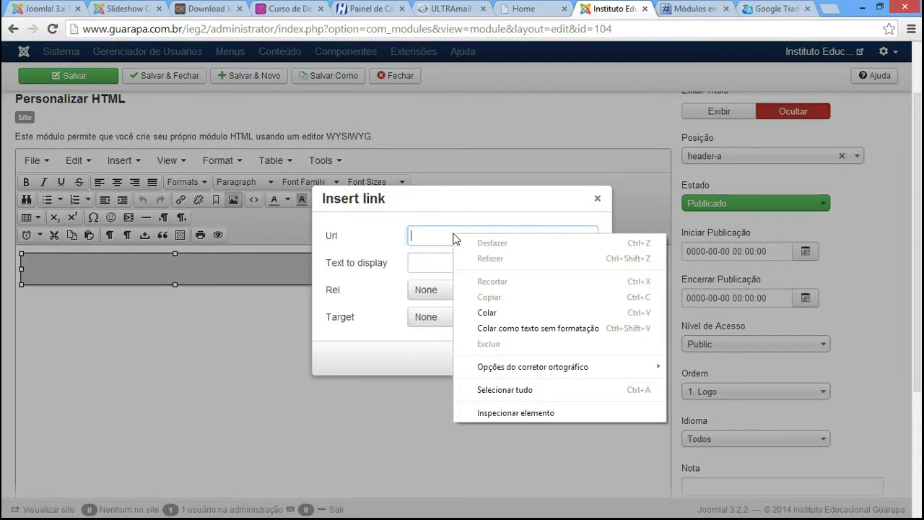
left_click(482, 310)
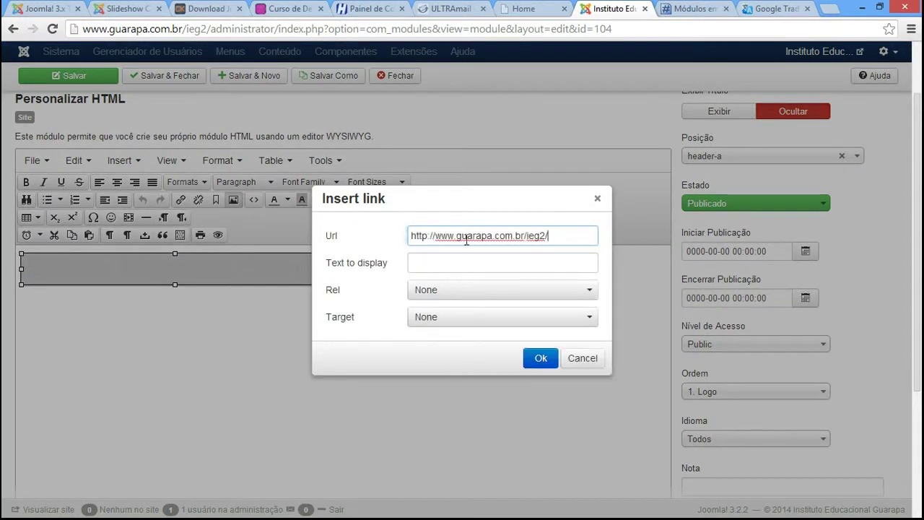
left_click(526, 367)
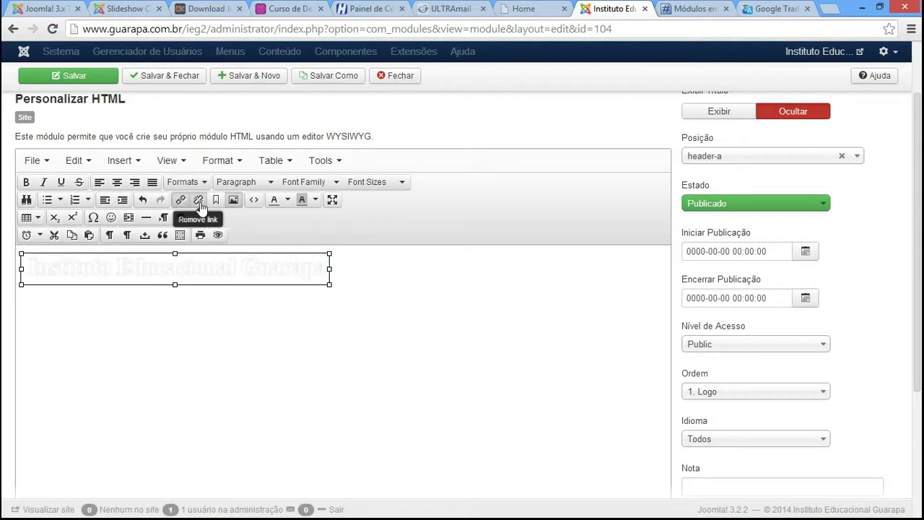
left_click(258, 296)
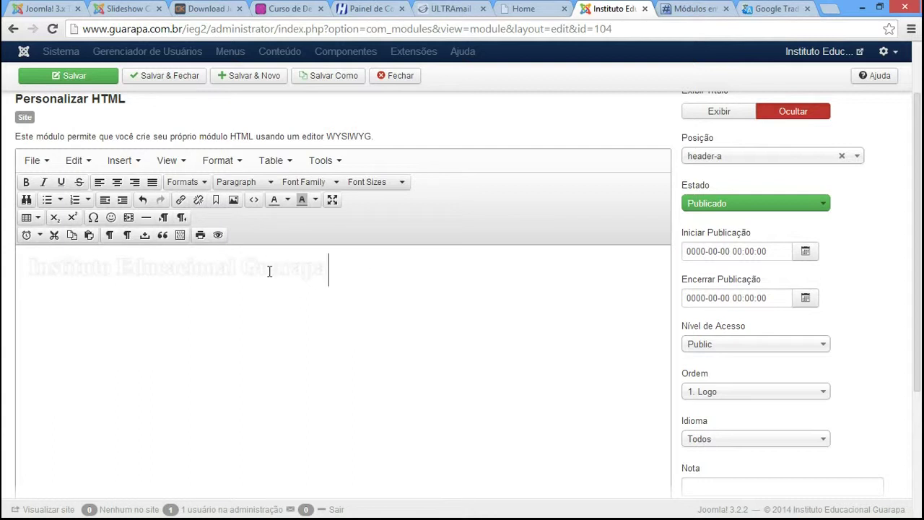
left_click(267, 270)
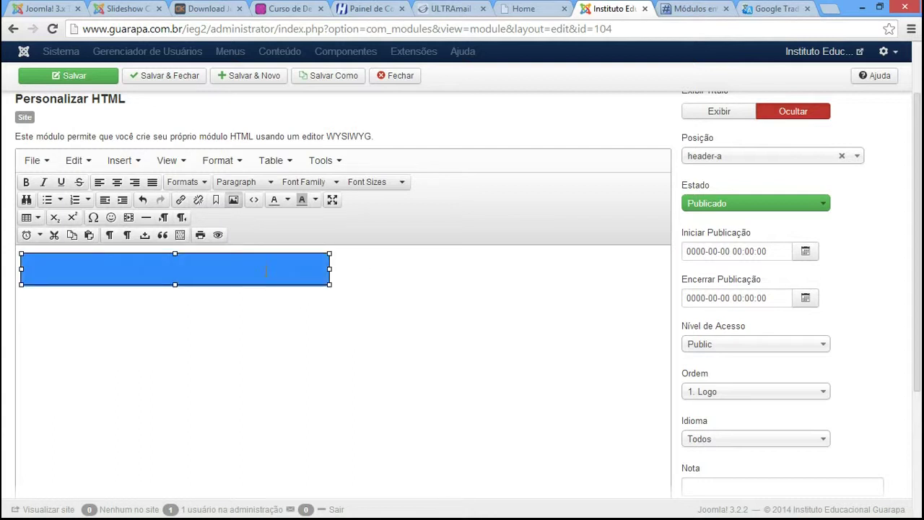
left_click(180, 200)
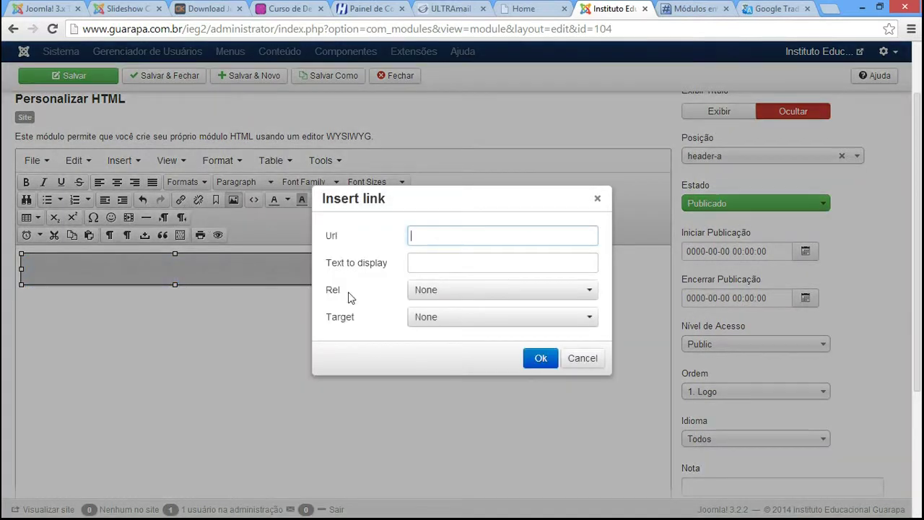
right_click(421, 236)
left_click(461, 317)
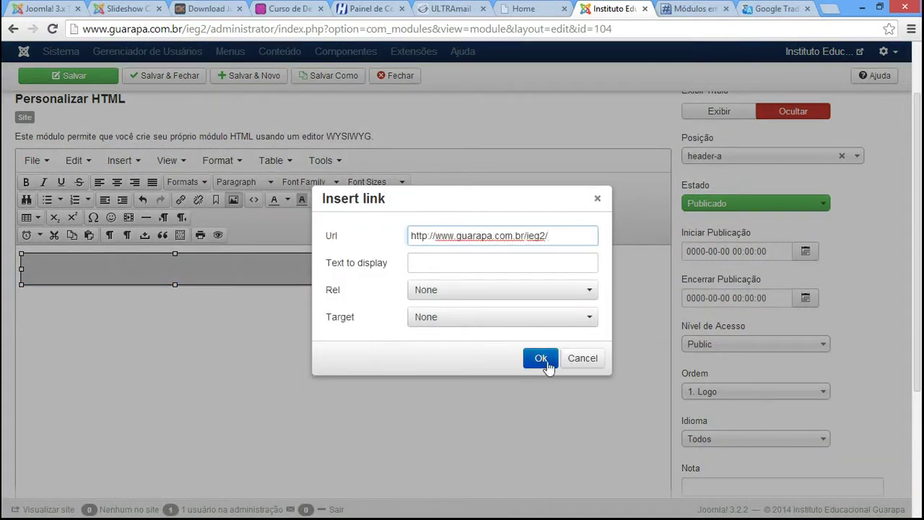
left_click(536, 357)
left_click(422, 303)
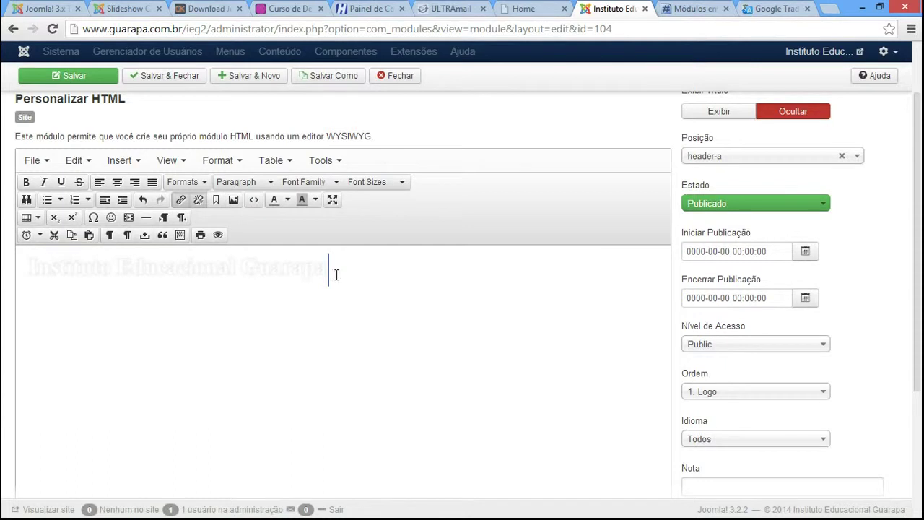
left_click(295, 269)
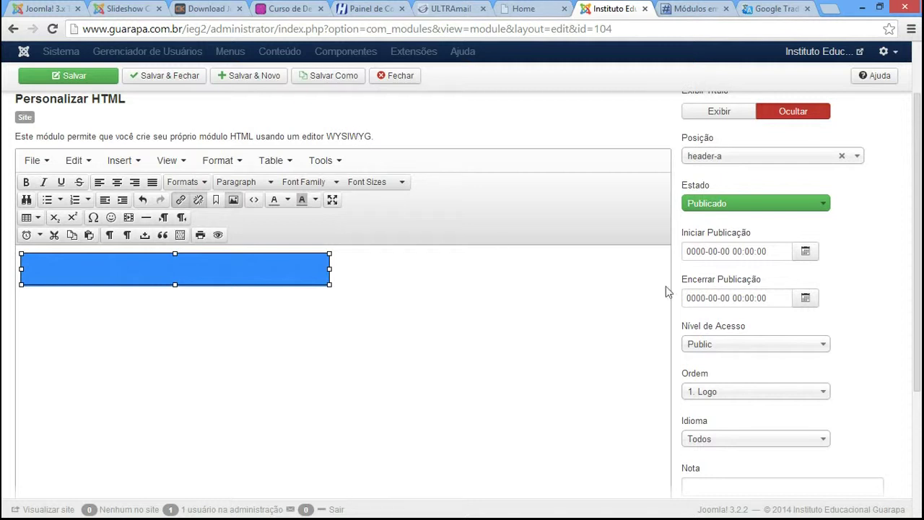
Step: Save the Logo module, reload the site's Home page and test the logo link from the Contato page
scroll(666, 290, "up", 2)
left_click(58, 108)
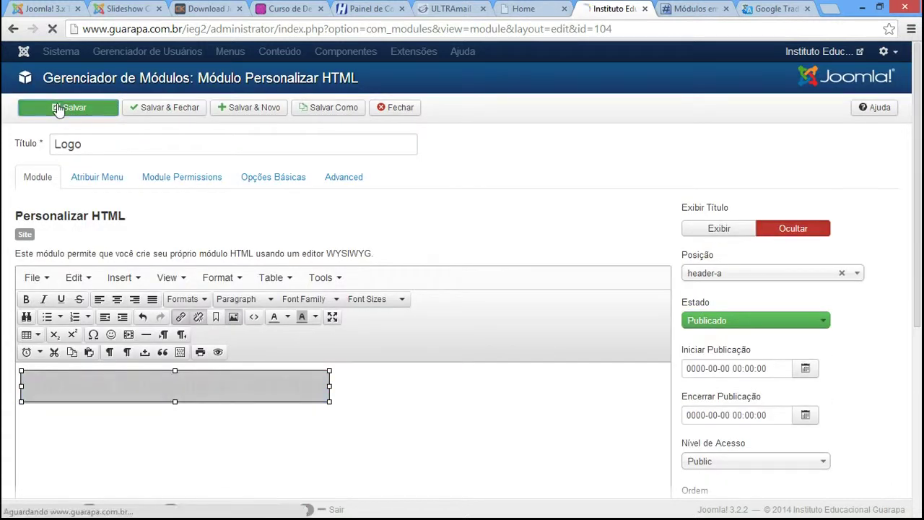
key("ctrl+shift+Tab")
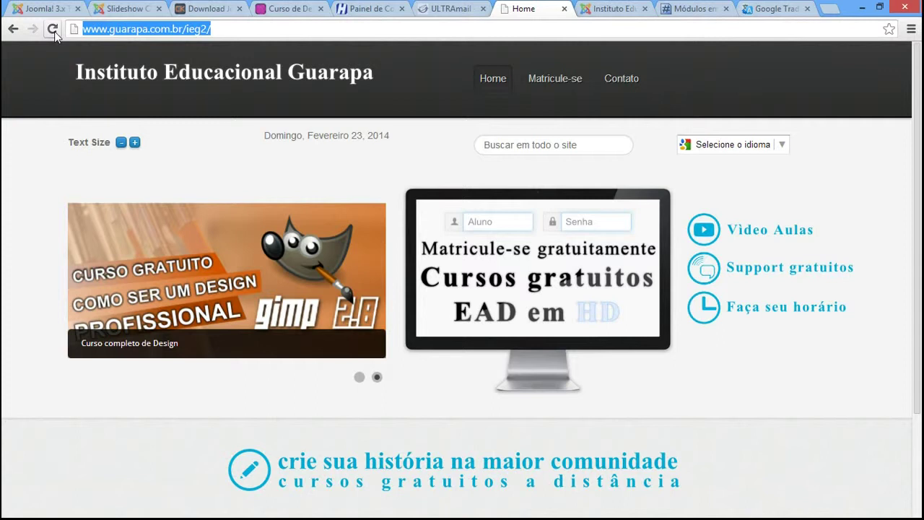
left_click(54, 31)
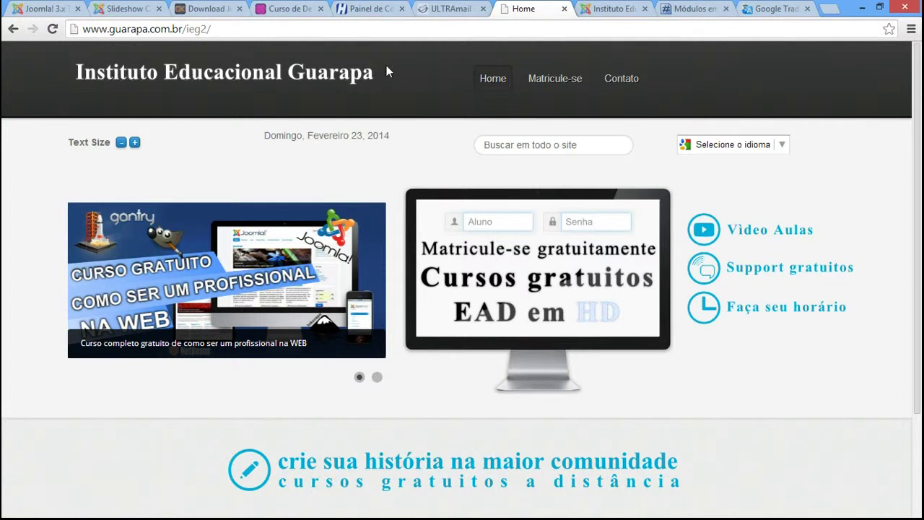
left_click(625, 83)
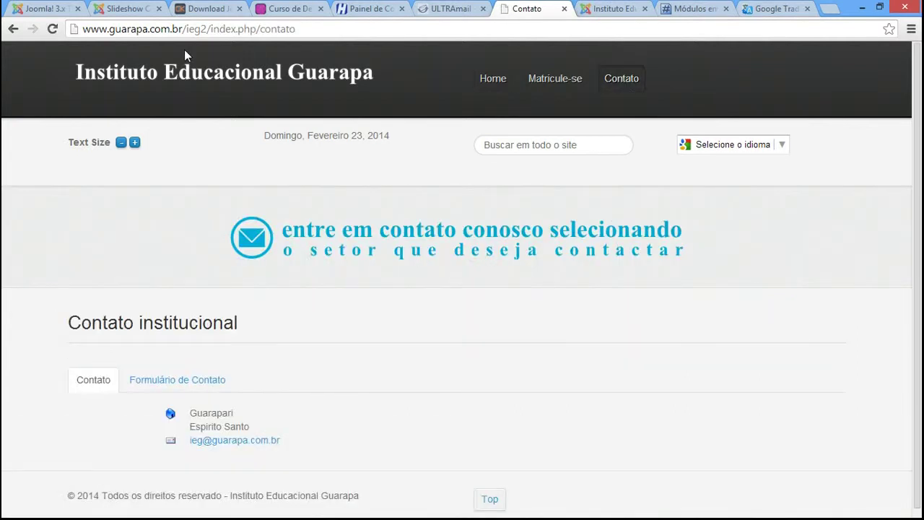
left_click(190, 84)
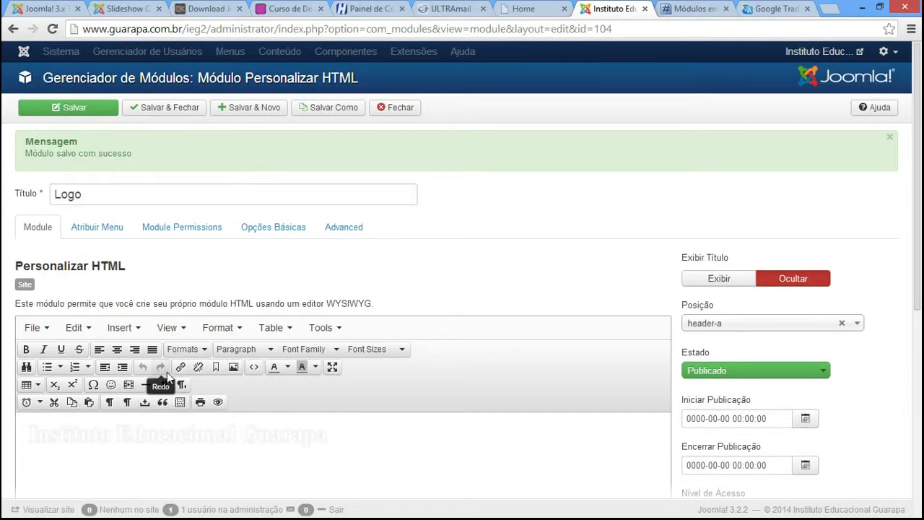
Step: Add the sample text Texte01 below the logo image in the module's content and select it
left_click(210, 435)
left_click(394, 438)
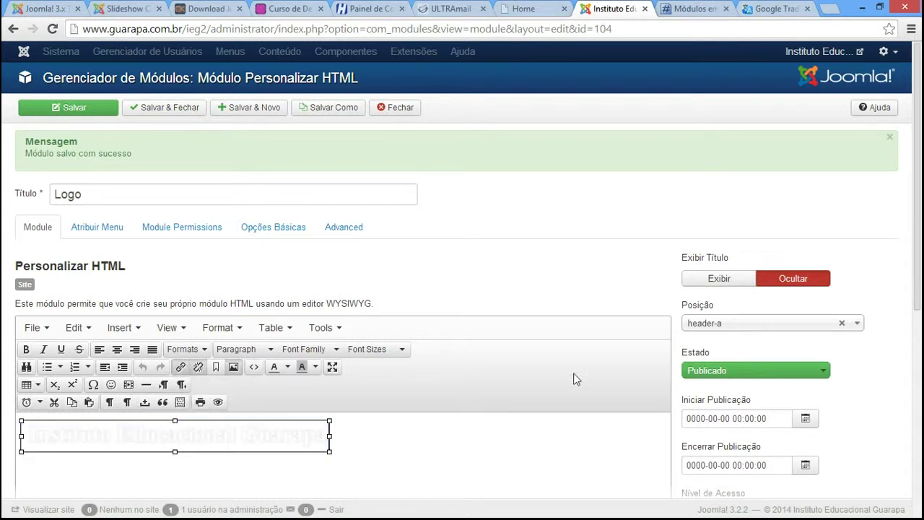
scroll(573, 377, "down", 3)
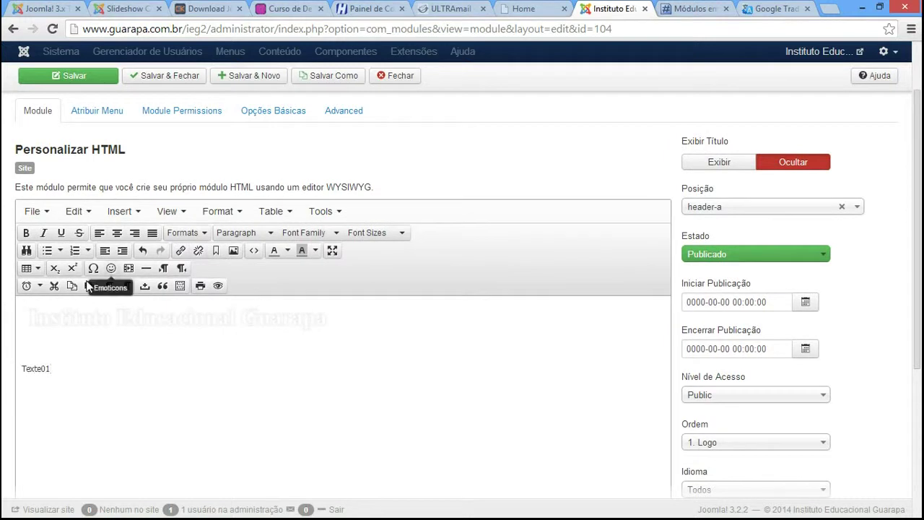
left_click_drag(51, 369, 21, 374)
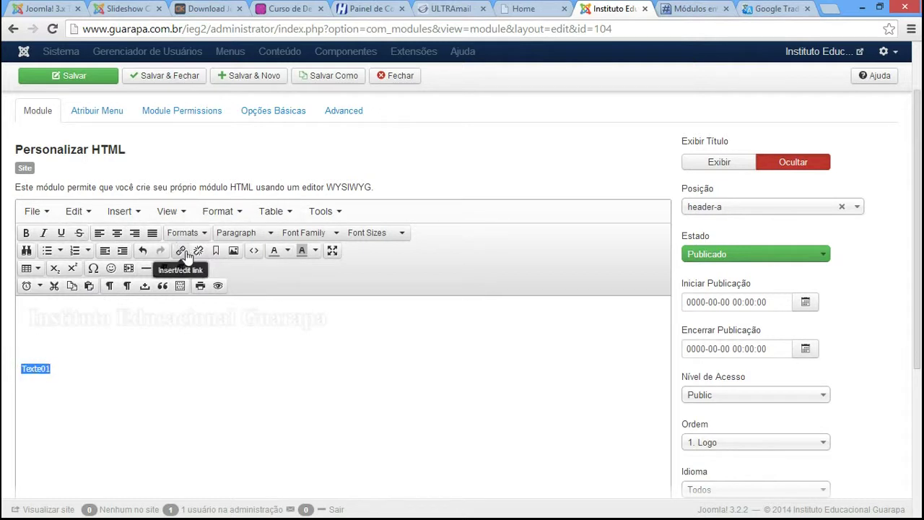
left_click(77, 370)
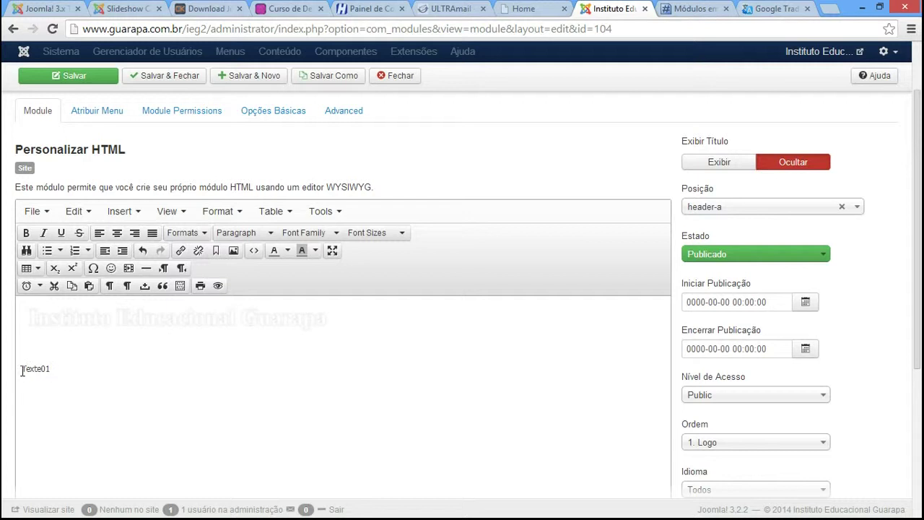
left_click_drag(24, 370, 45, 370)
left_click_drag(50, 369, 23, 371)
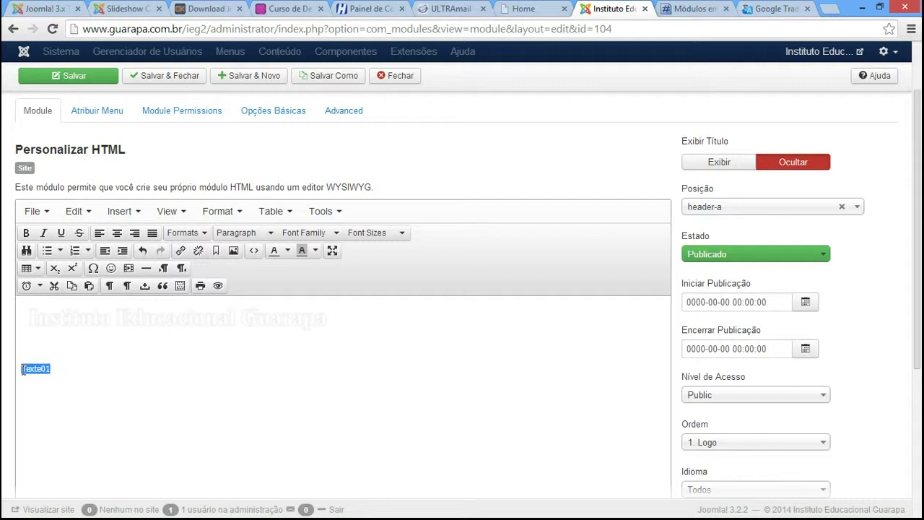
left_click(180, 251)
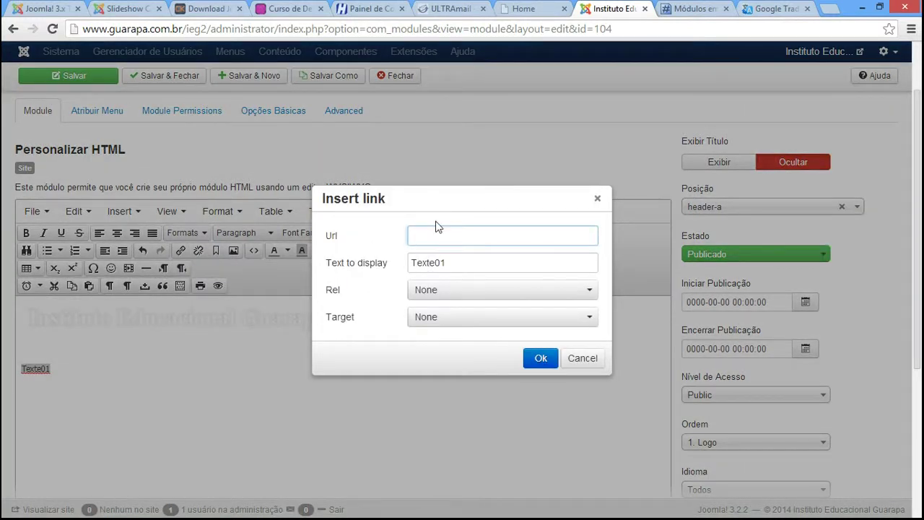
type("http://www.guarapa.com.br/ieg2/")
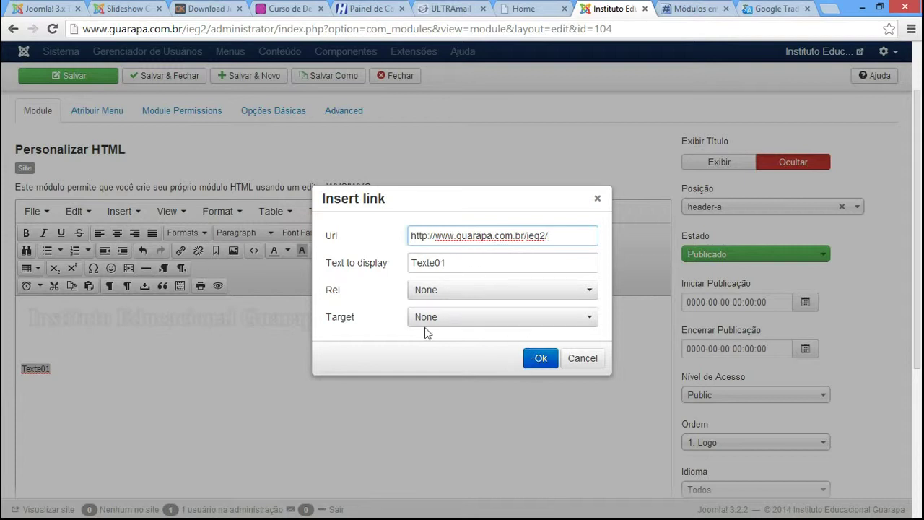
left_click(425, 360)
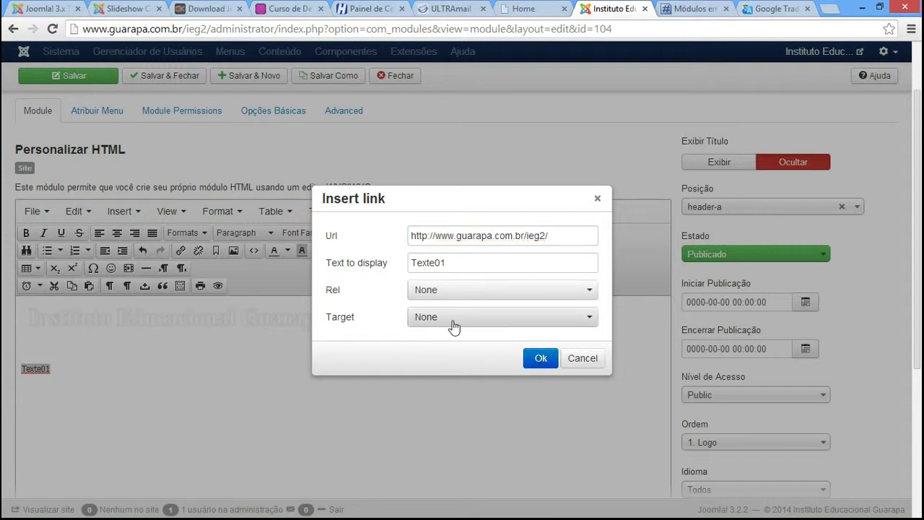
left_click(453, 325)
left_click(538, 358)
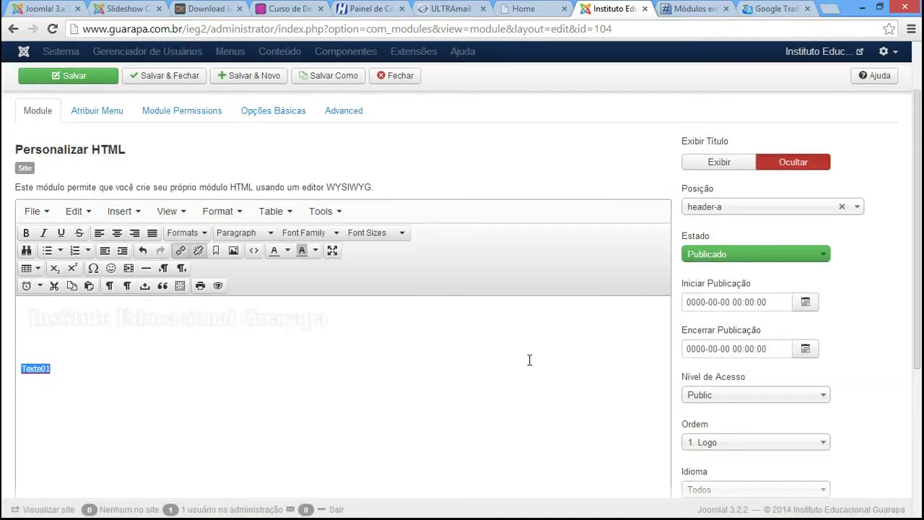
Step: Set the font size of the linked text Texte01 to 36pt
left_click(429, 396)
double_click(66, 367)
left_click(366, 233)
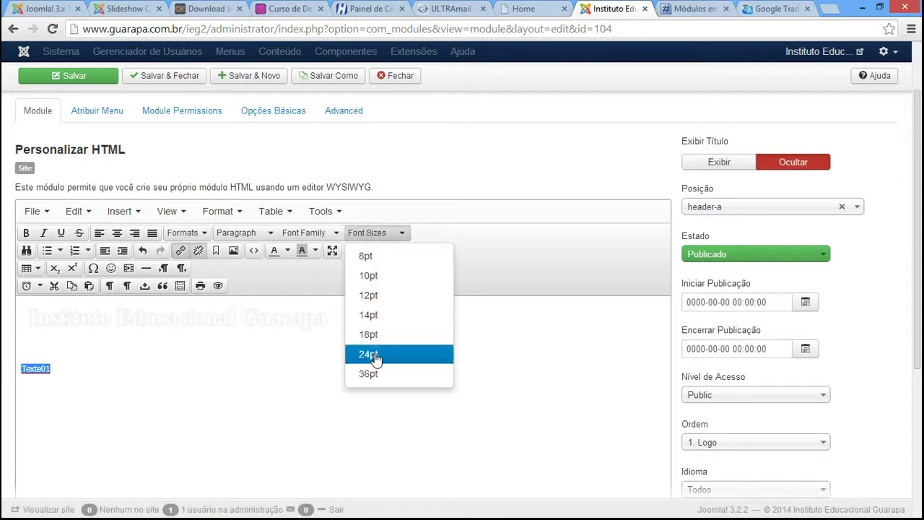
left_click(369, 374)
left_click(215, 372)
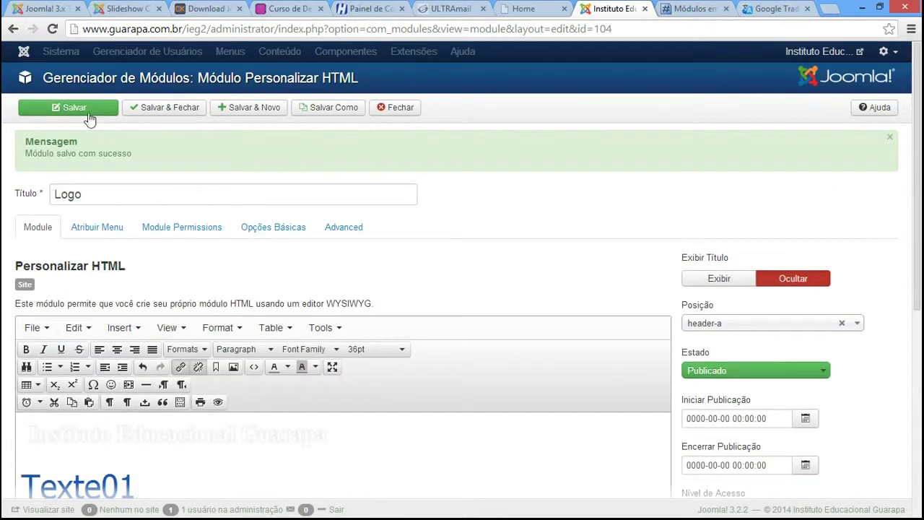
Step: Save the module, reload the site's Home page, test the Texte01 link and close the tab it opens
left_click(84, 115)
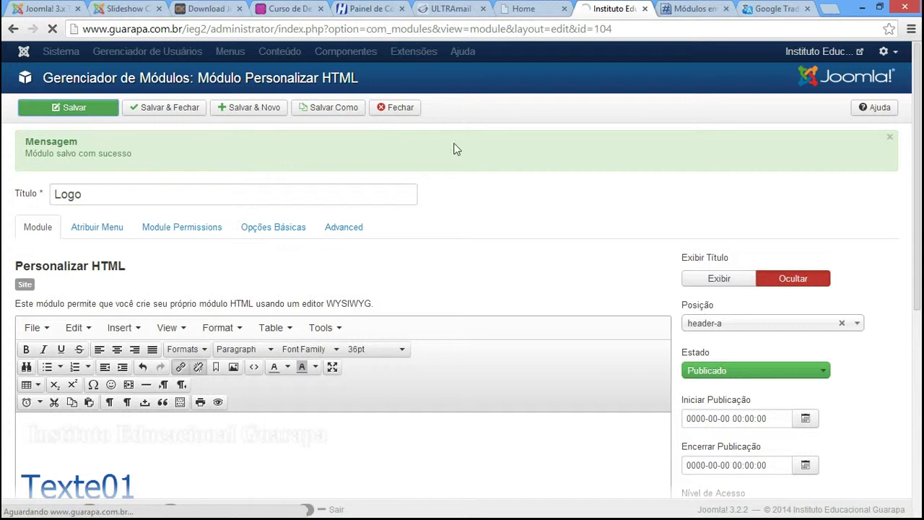
left_click(531, 9)
key("F5")
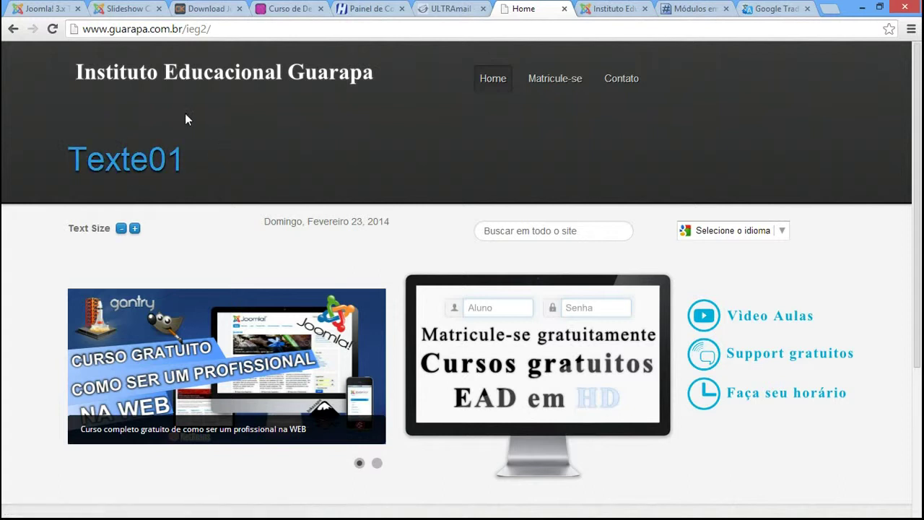
left_click(147, 160)
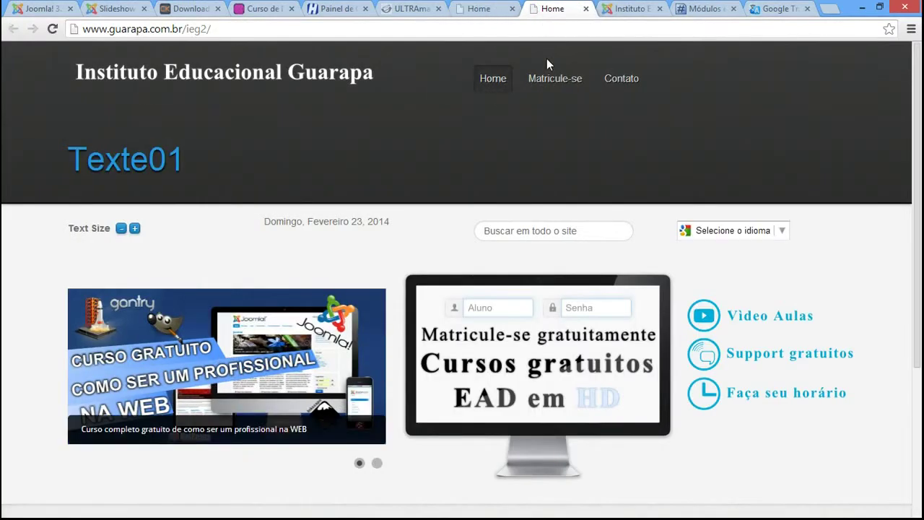
left_click(597, 9)
Step: Delete Texte01 and the empty line above it from the Logo module's content
scroll(186, 313, "down", 3)
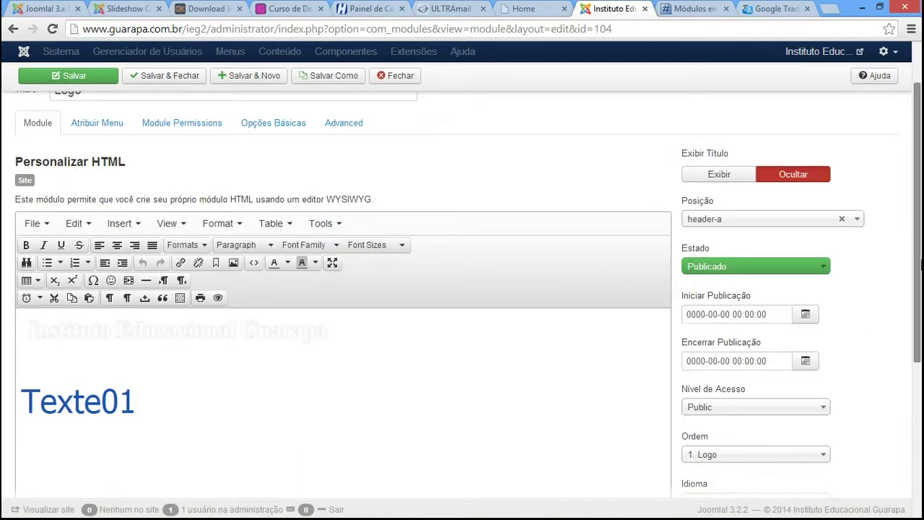
left_click_drag(161, 320, 27, 287)
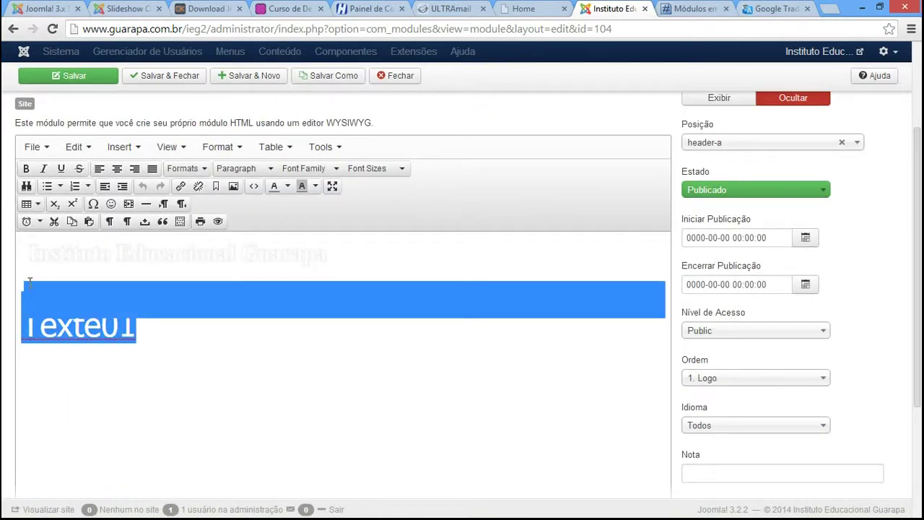
key("BackSpace")
key("BackSpace")
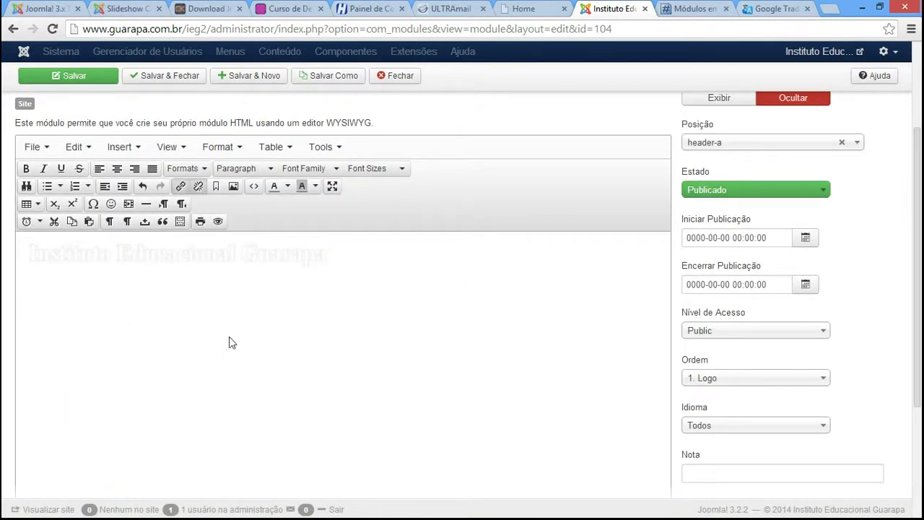
Step: Save and close the Logo module with only the linked logo image in its content
key("ctrl+s")
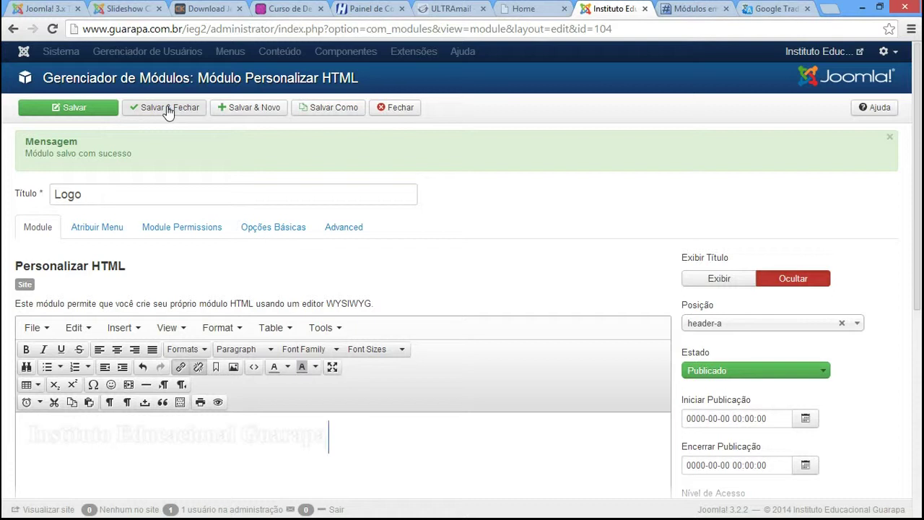
left_click(503, 7)
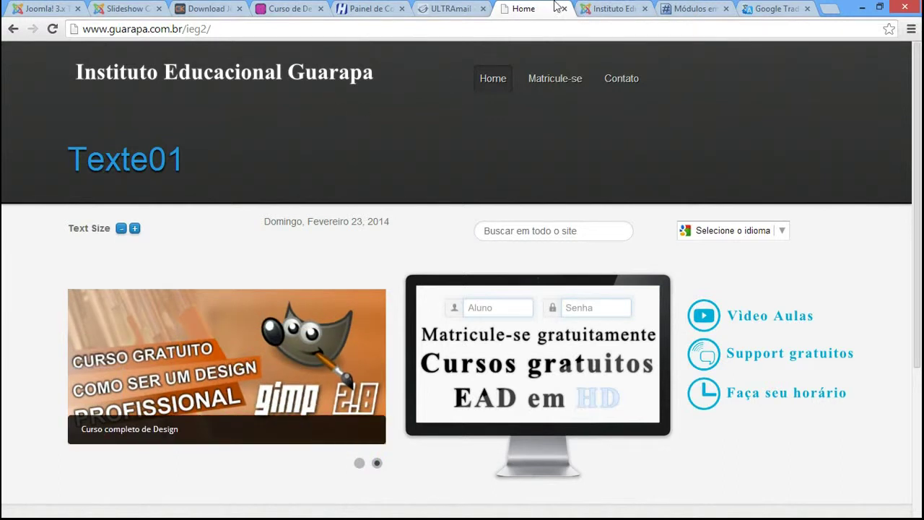
left_click(606, 9)
left_click(169, 114)
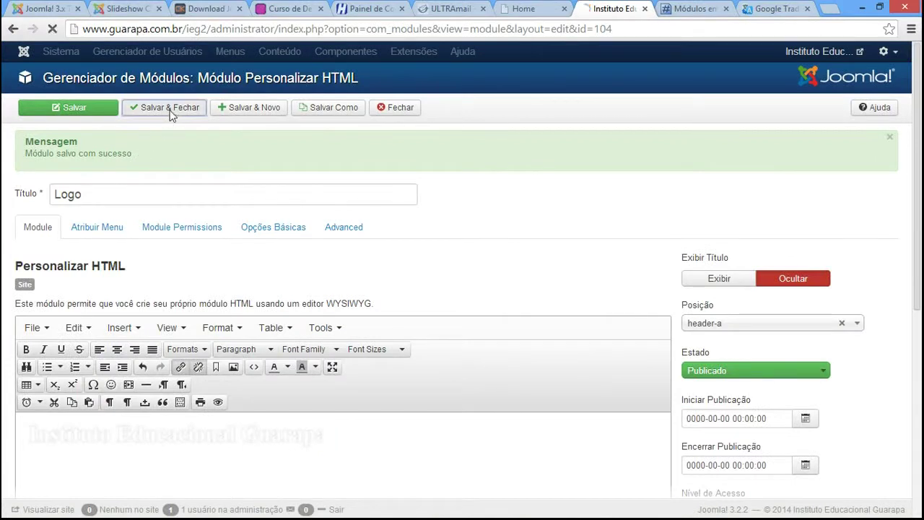